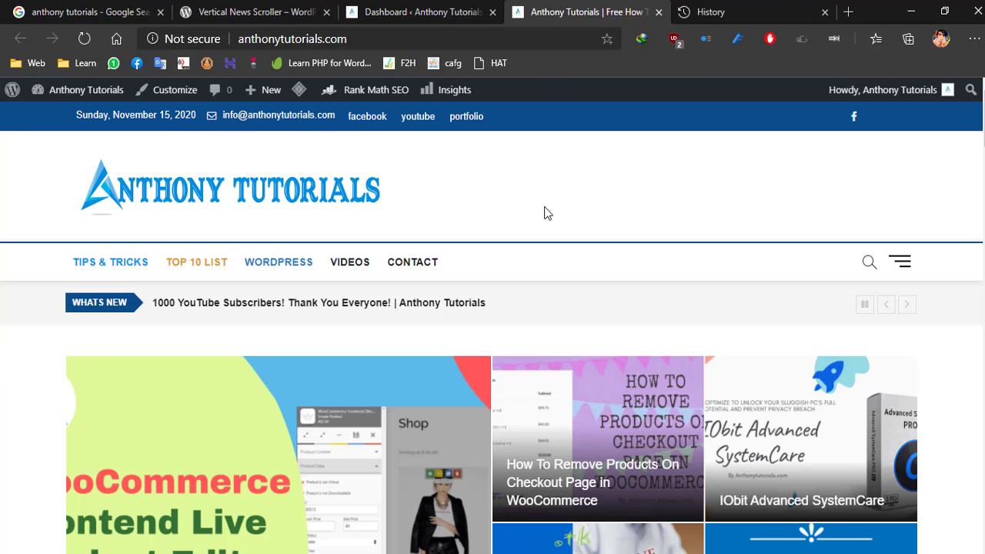
Copy the plugin name Vertical News Scroller from its WordPress.org page and review the plugin's description and feature list
click(301, 14)
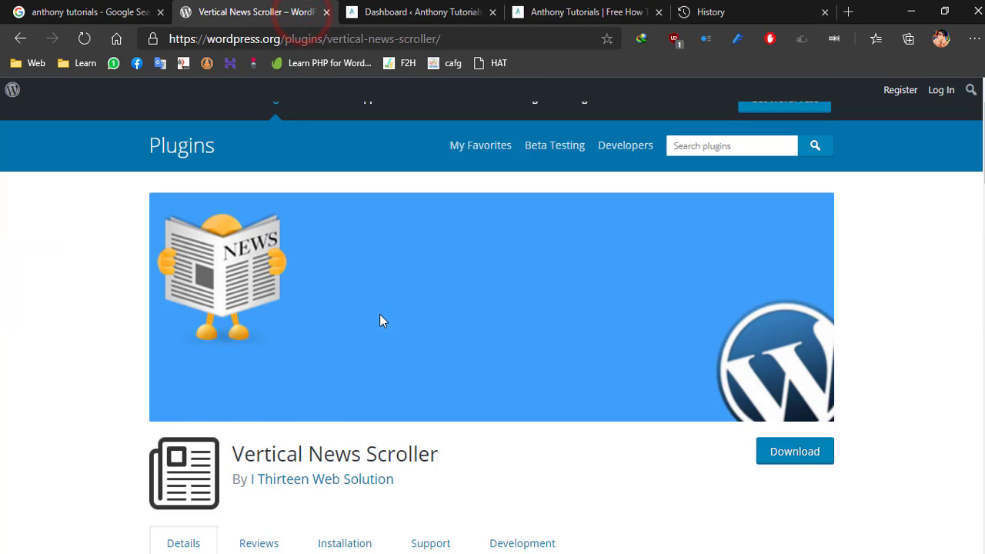
scroll(380, 315, down, 2)
drag(437, 310, 250, 312)
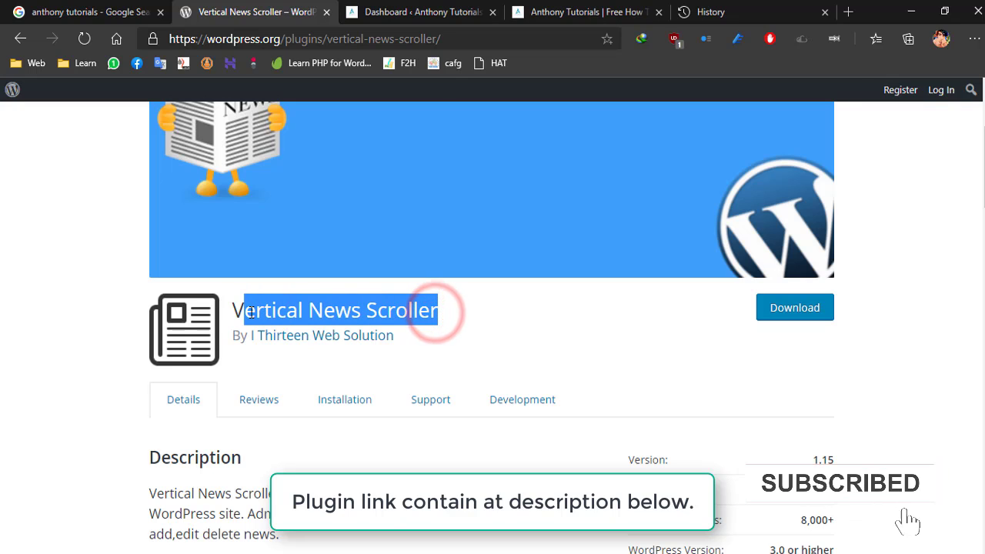
right_click(239, 311)
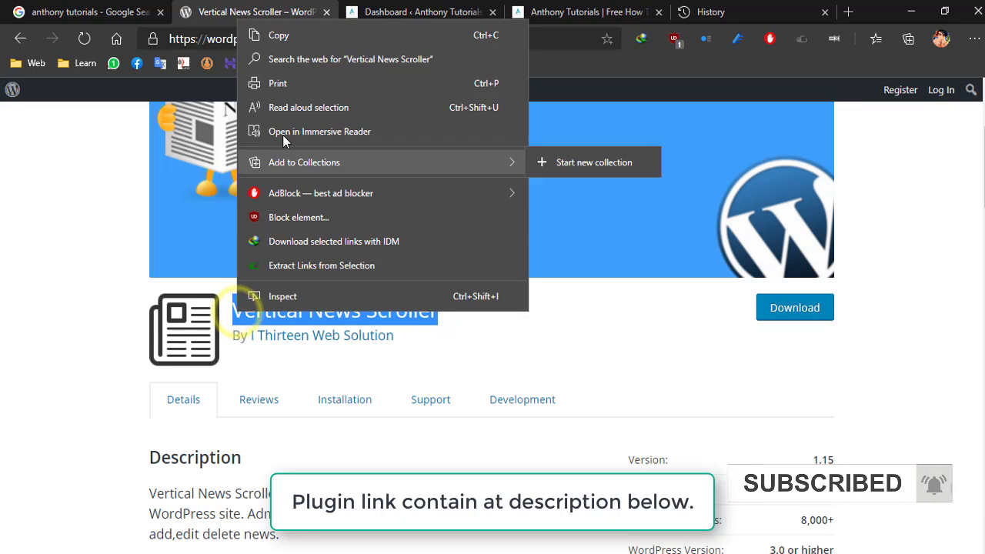
click(277, 38)
scroll(500, 301, down, 5)
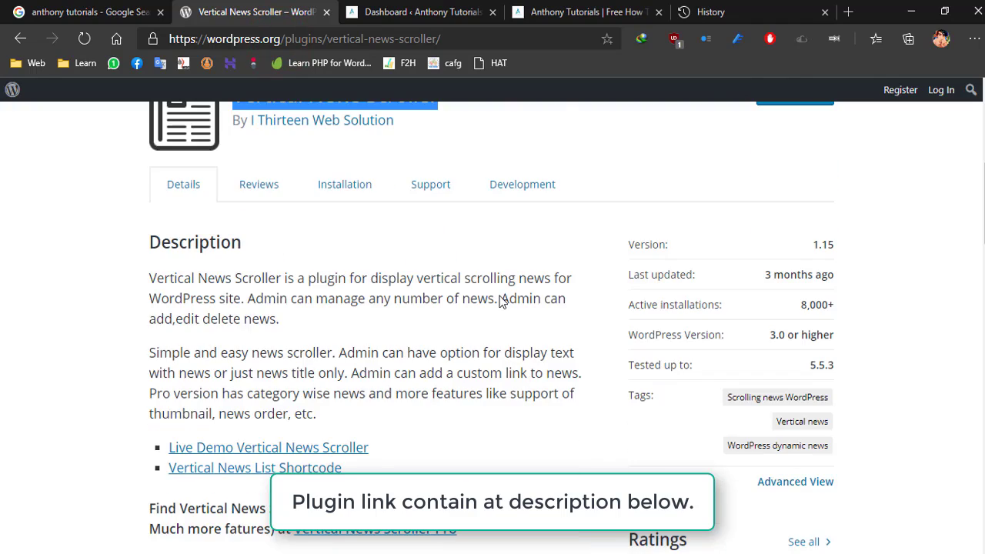
scroll(506, 314, up, 1)
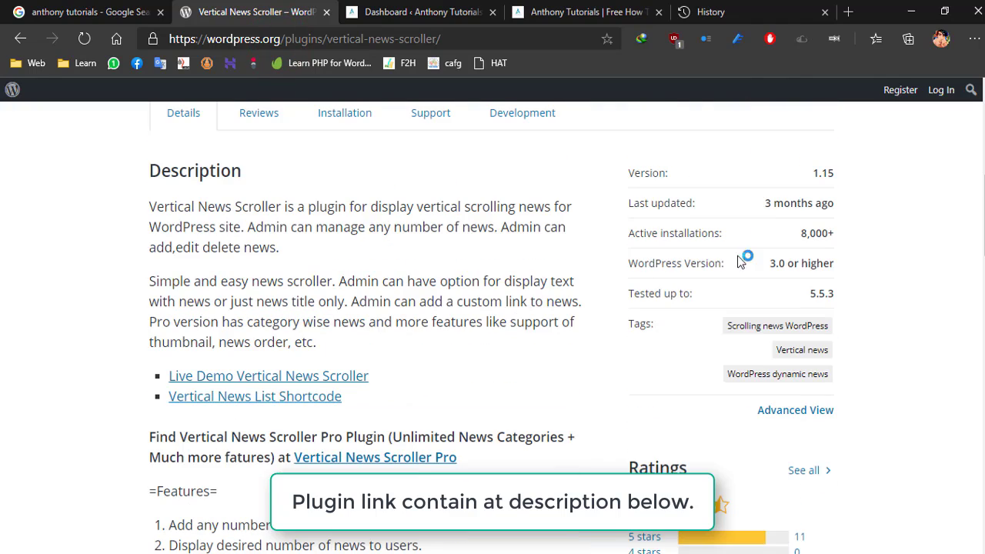
scroll(534, 331, down, 11)
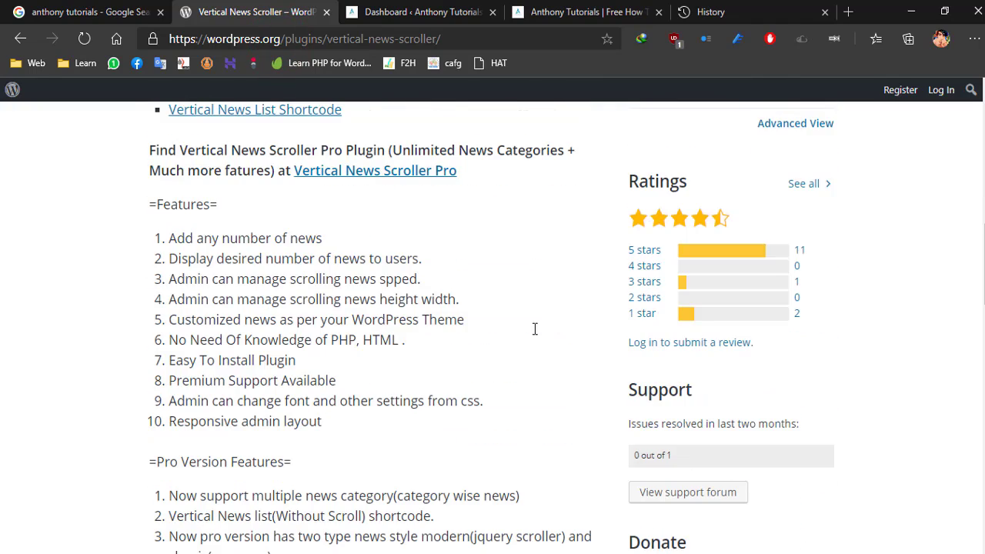
Open the Add Plugins page in the site's WordPress admin and search for Vertical News Scroller
click(561, 9)
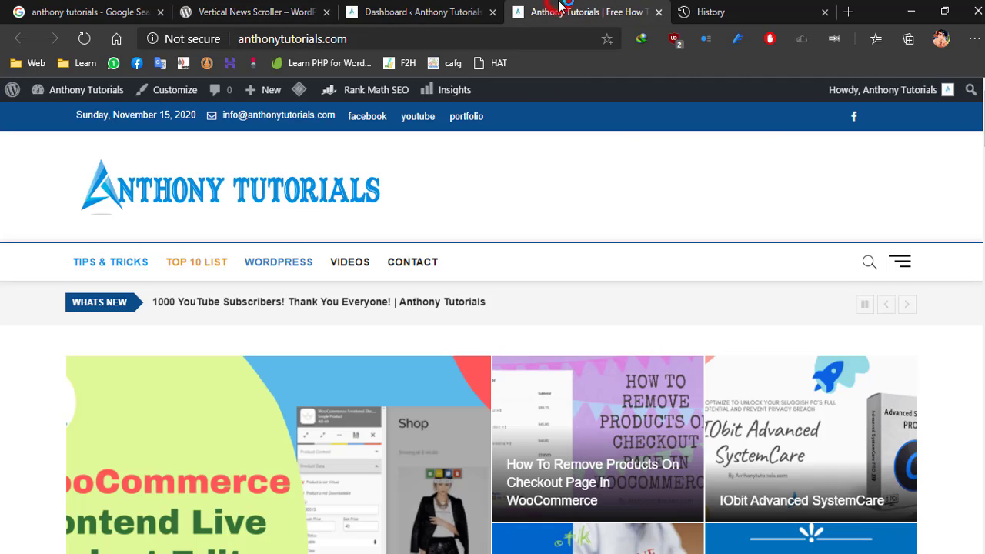
click(414, 10)
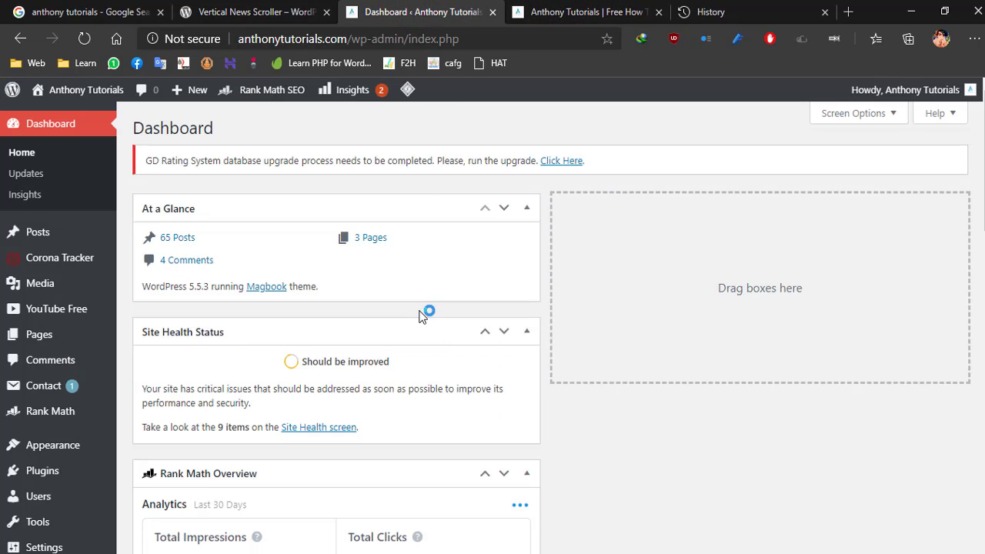
mouse_move(37, 470)
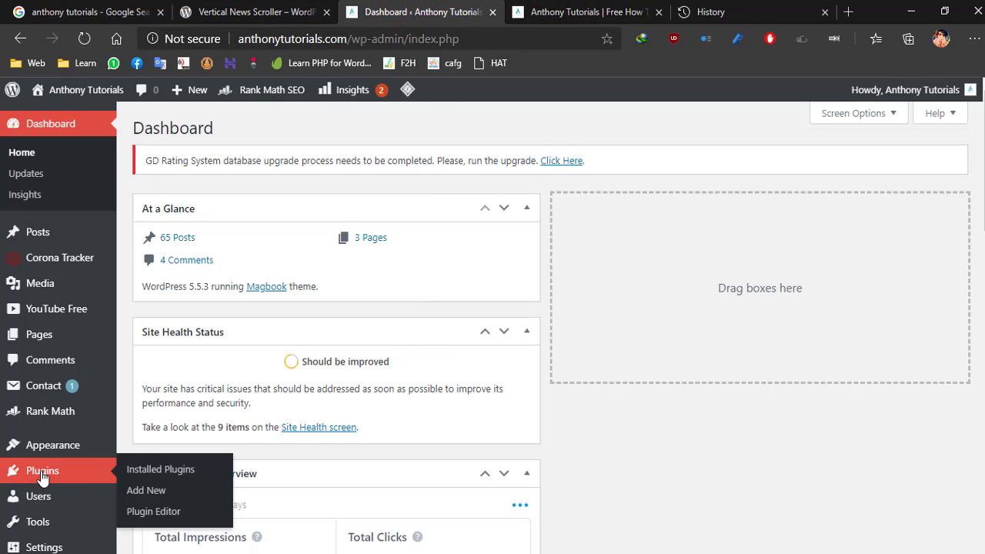
click(155, 496)
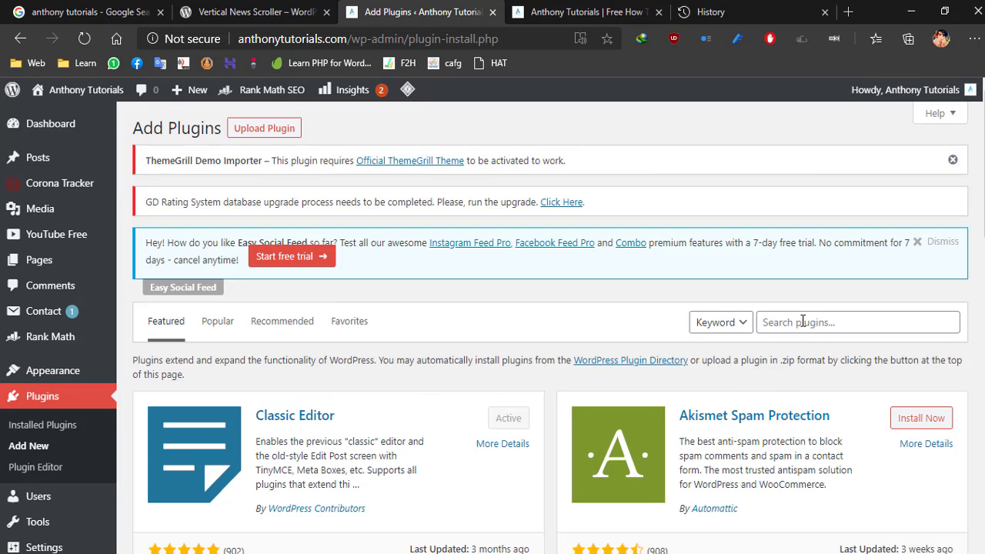
right_click(952, 322)
click(667, 302)
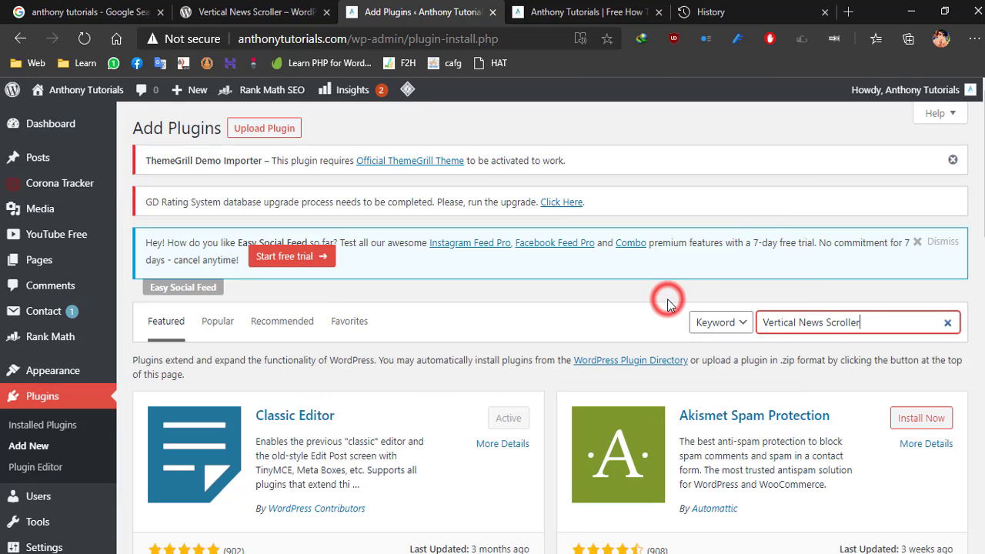
scroll(873, 319, down, 1)
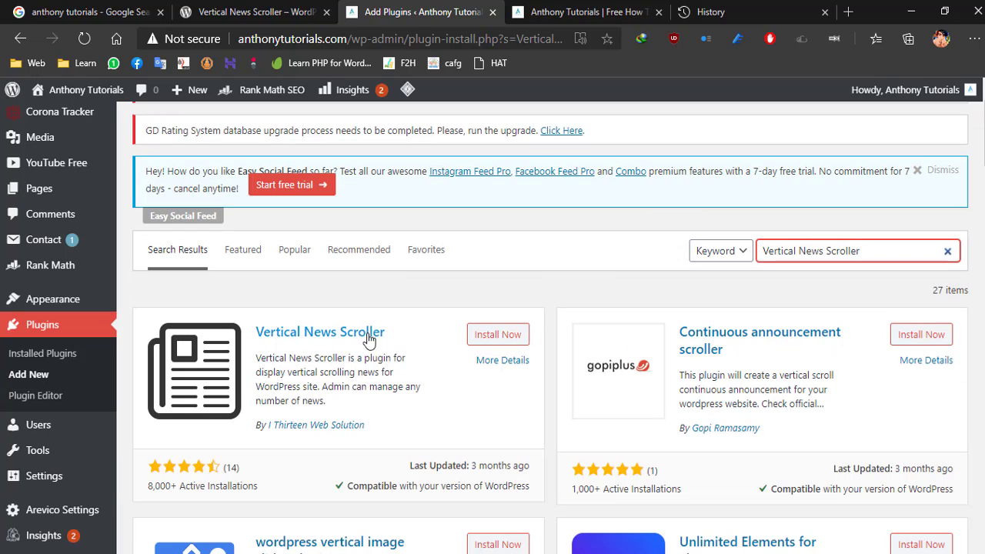
Install and activate the Vertical News Scroller plugin
click(489, 335)
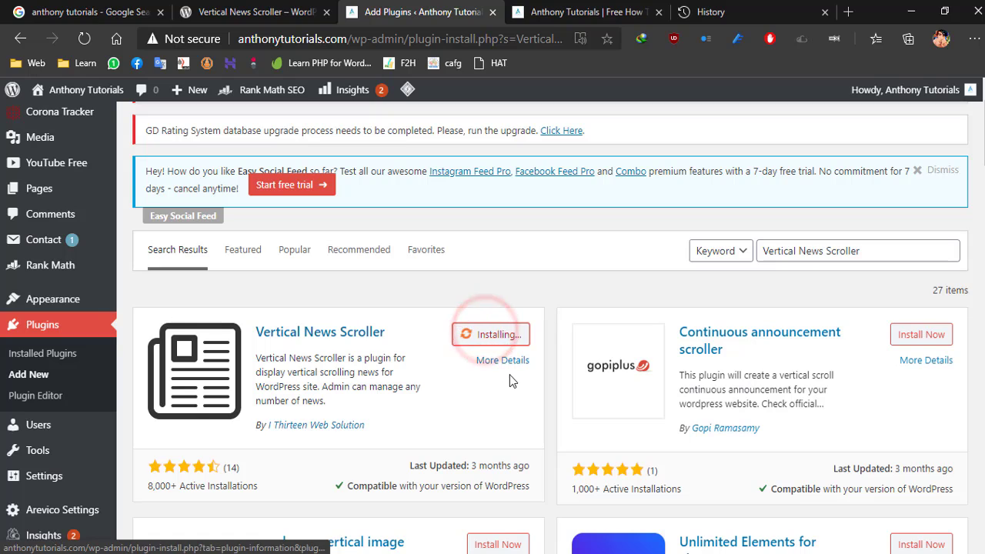
click(254, 469)
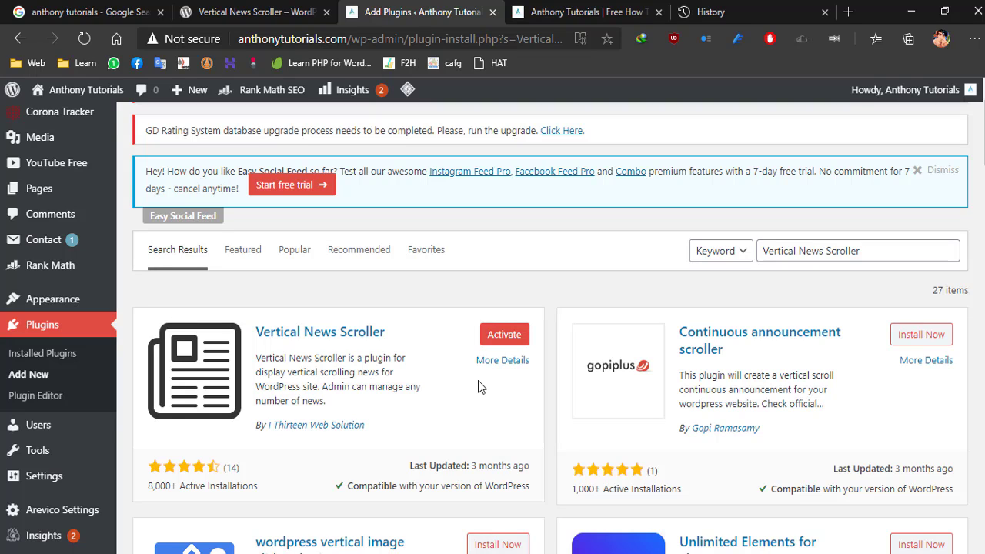
click(501, 336)
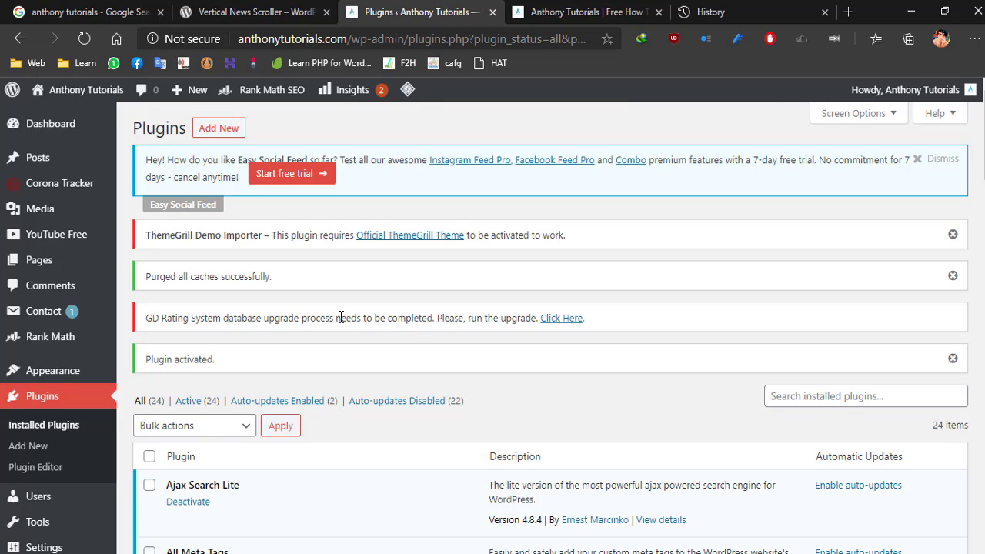
Open the Manage Scrolling News page, review its shortcodes and start adding a new news item
scroll(245, 333, down, 5)
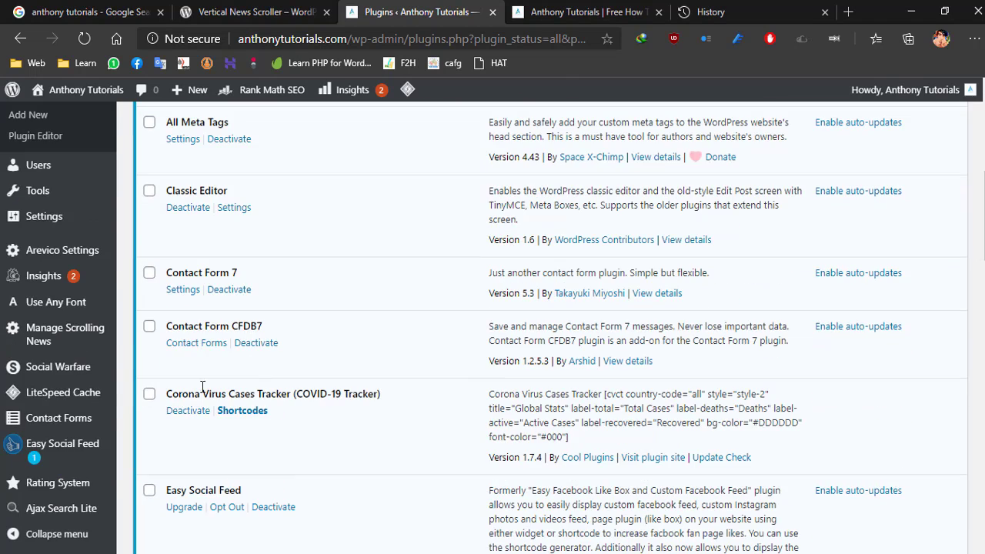
click(62, 331)
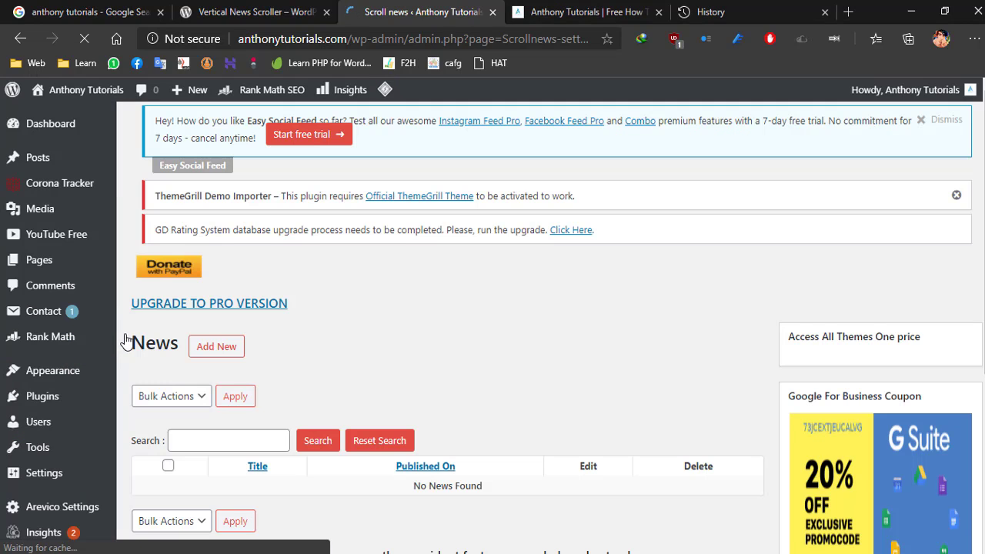
scroll(615, 341, down, 3)
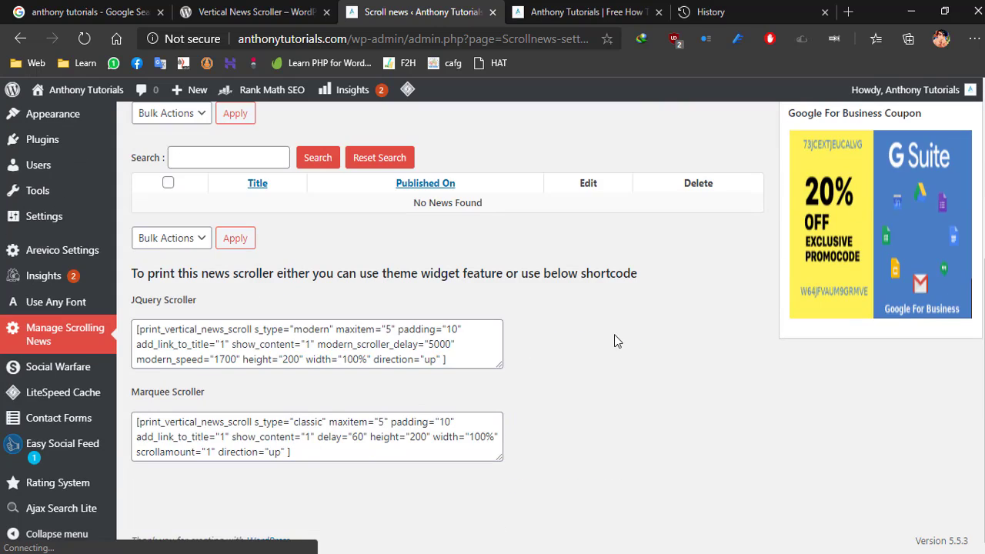
scroll(616, 370, up, 2)
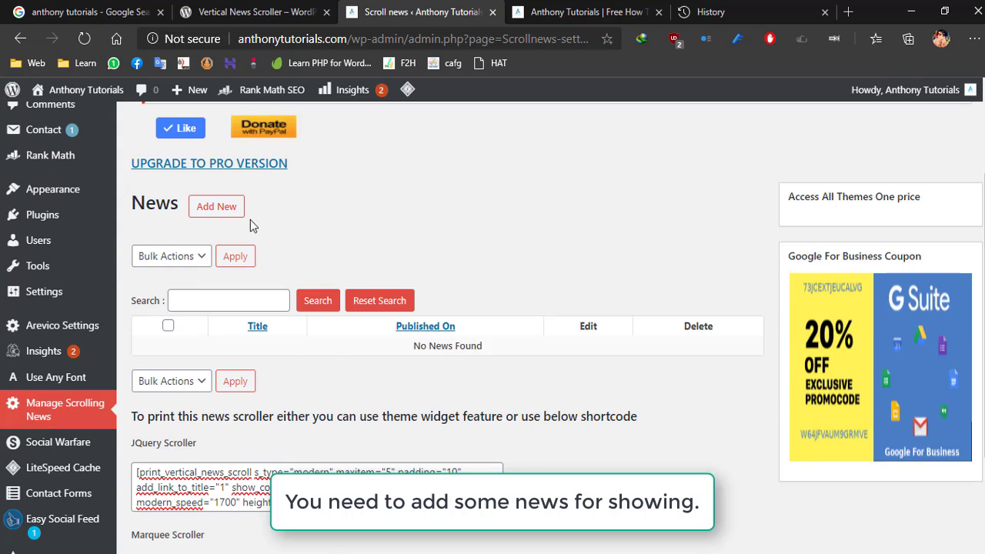
click(222, 206)
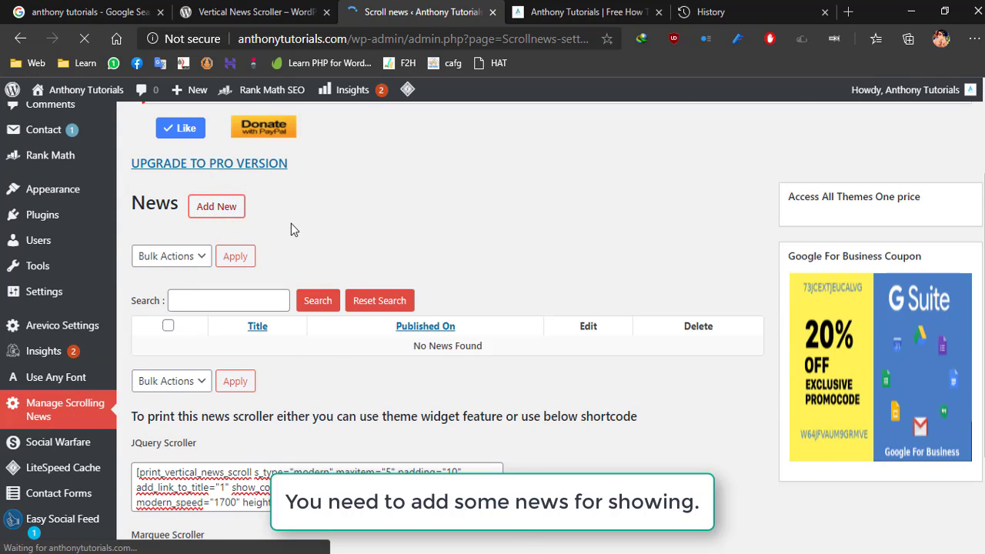
scroll(291, 223, down, 4)
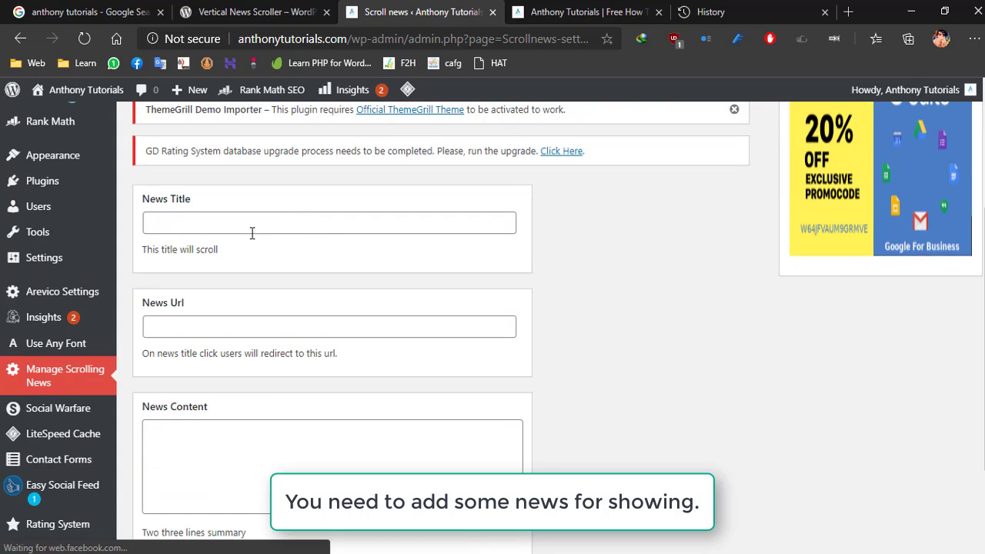
Copy the post title "WooCommerce Frontend Live Product Editor" from the site's homepage into the News Title
click(554, 12)
scroll(385, 354, down, 8)
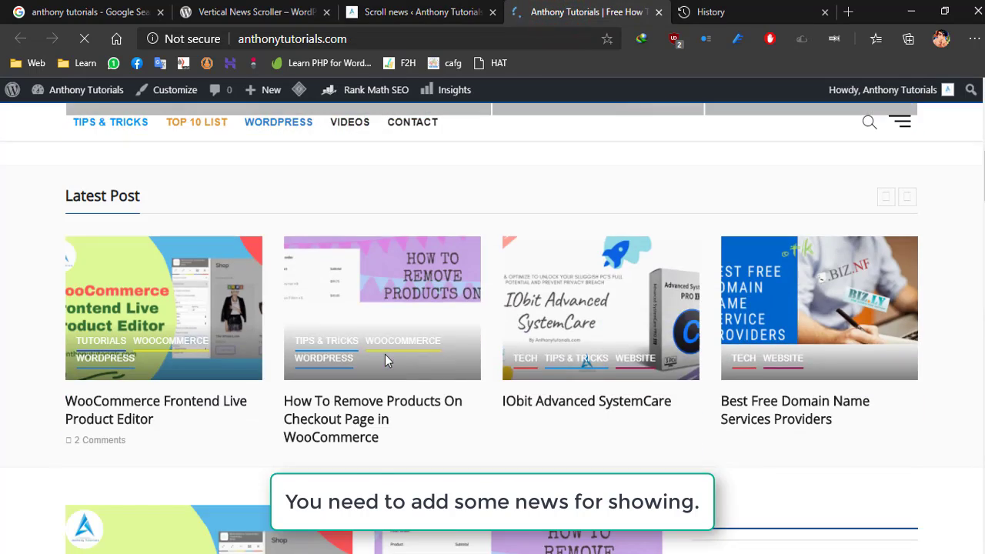
scroll(385, 354, down, 3)
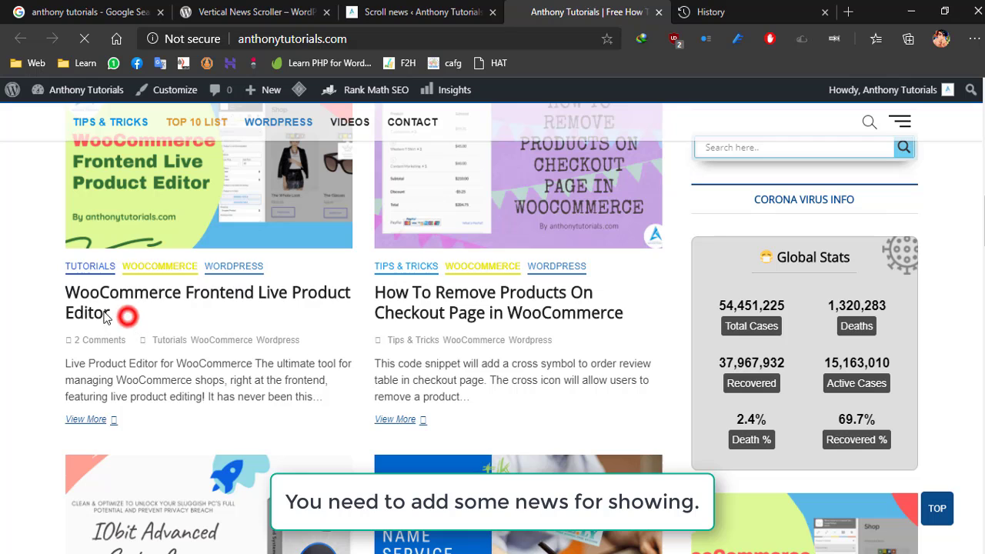
drag(105, 318, 68, 302)
key(ctrl+c)
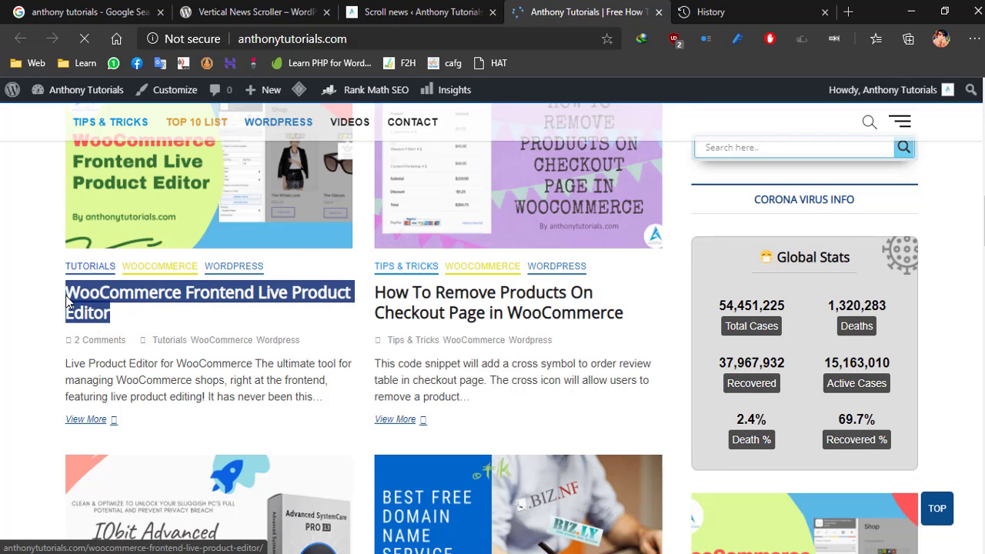
click(416, 12)
click(218, 219)
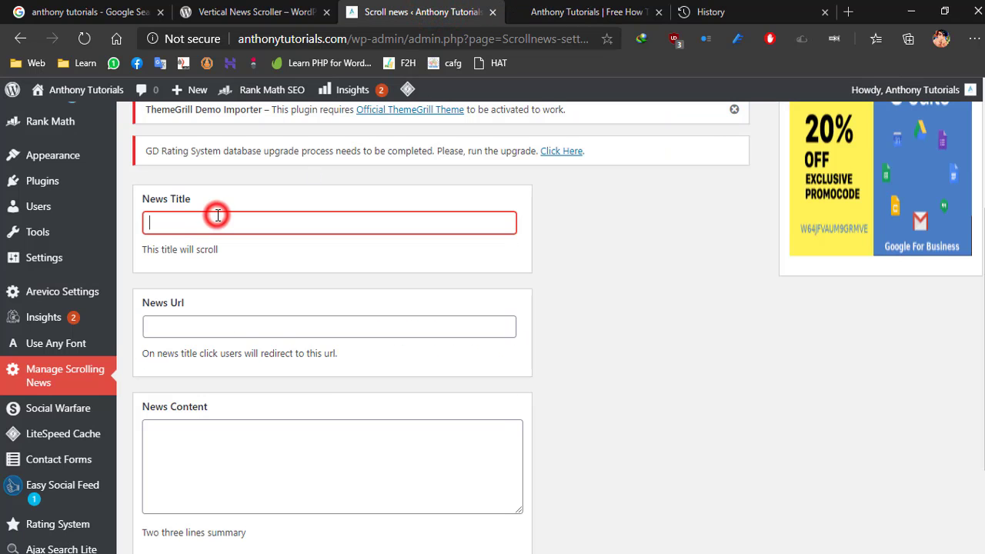
key(ctrl+v)
Copy the WooCommerce Frontend Live Product Editor post's link from the homepage into the News Url
click(577, 11)
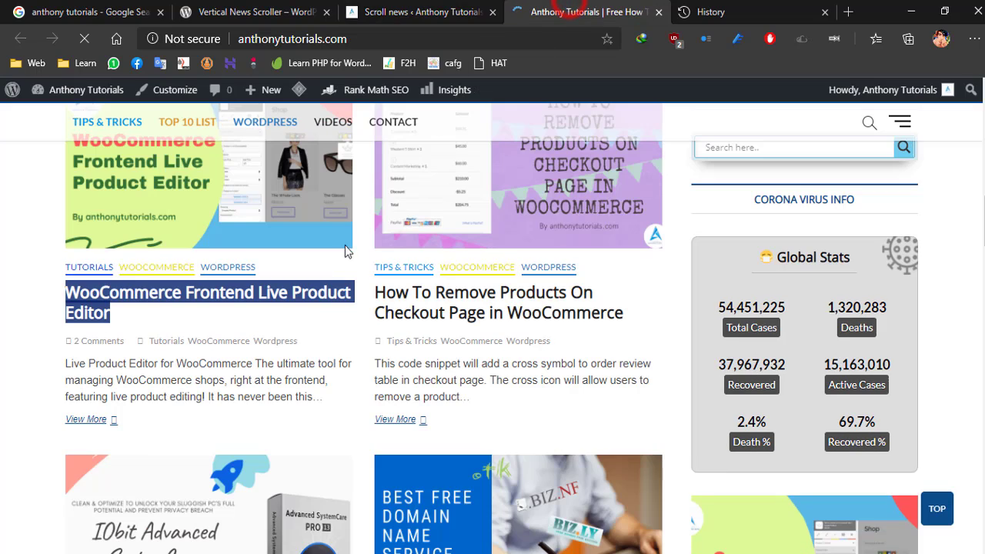
right_click(313, 298)
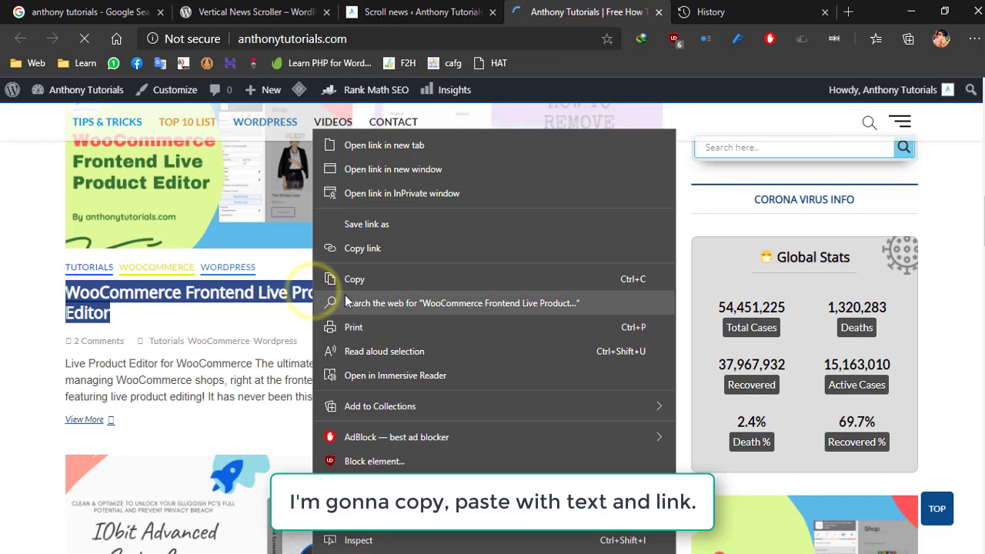
click(371, 250)
click(416, 11)
click(219, 330)
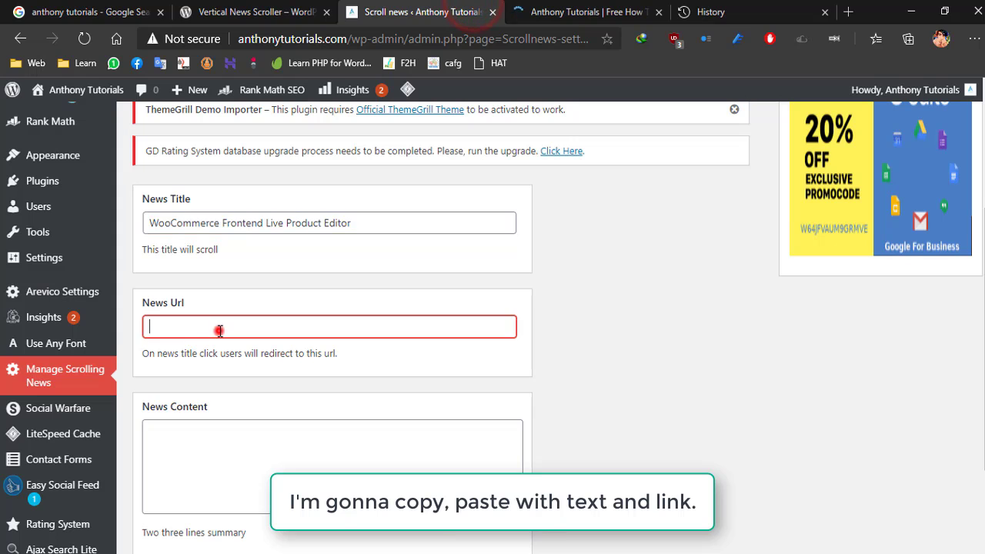
right_click(219, 330)
click(251, 289)
scroll(685, 317, down, 2)
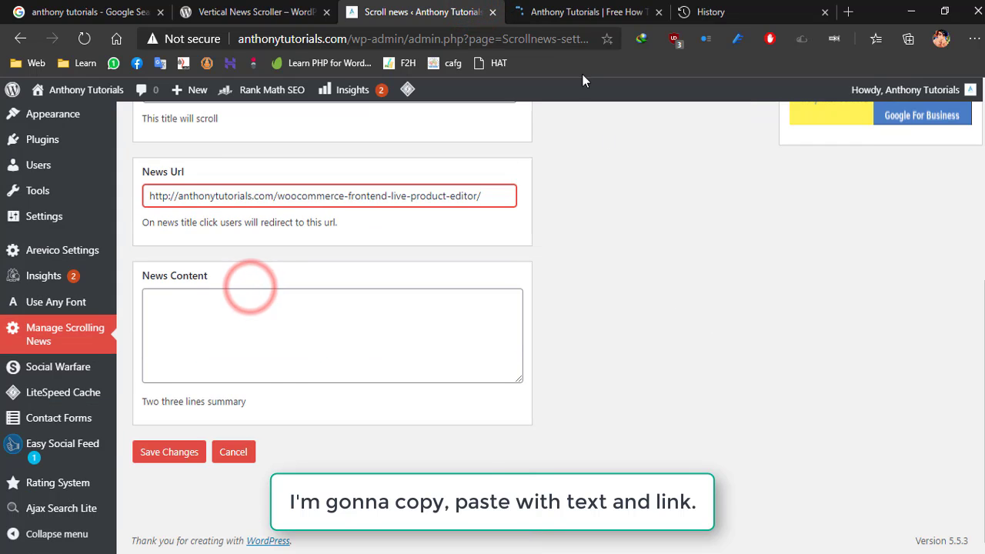
Copy the Live Product Editor post's excerpt from the homepage into the News Content and save the news item
click(579, 12)
drag(330, 401, 67, 369)
key(ctrl+c)
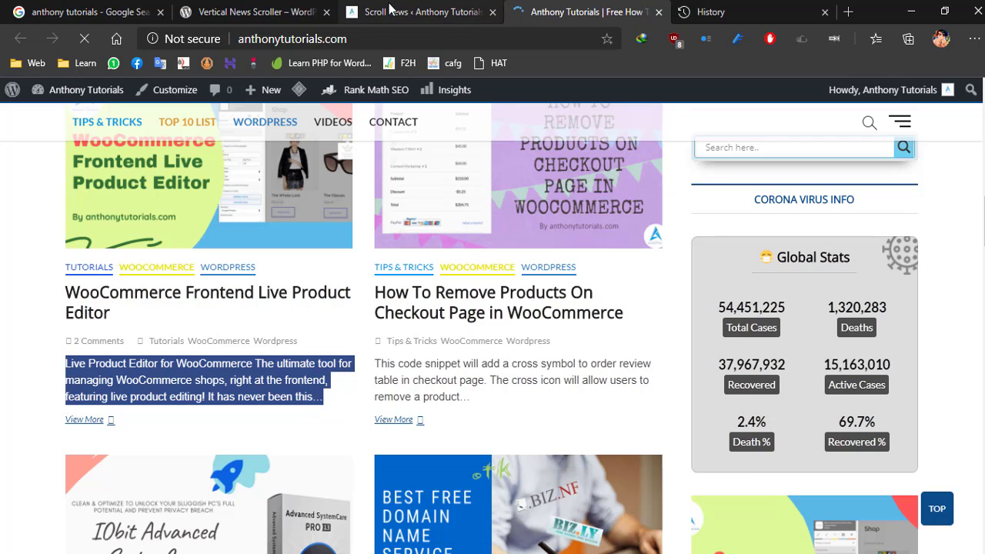
click(416, 12)
click(180, 325)
key(ctrl+v)
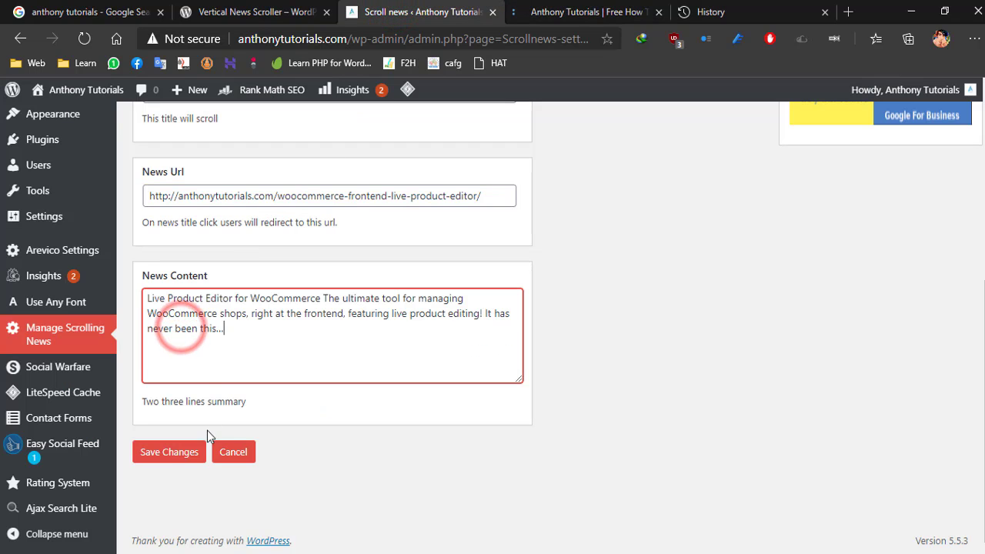
click(167, 452)
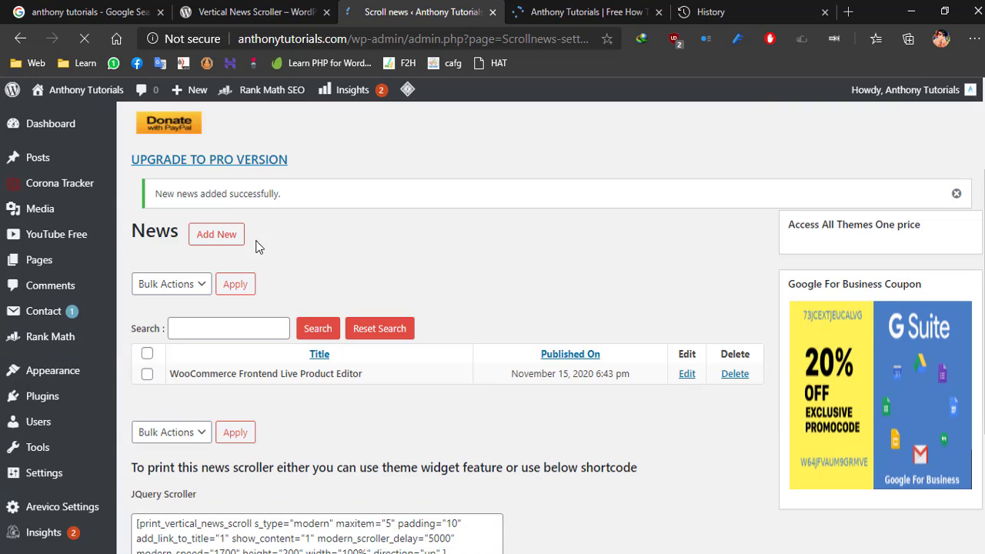
Start another news item and copy the post title "How To Remove Products On Checkout Page in WooCommerce" from the homepage into the News Title
click(225, 234)
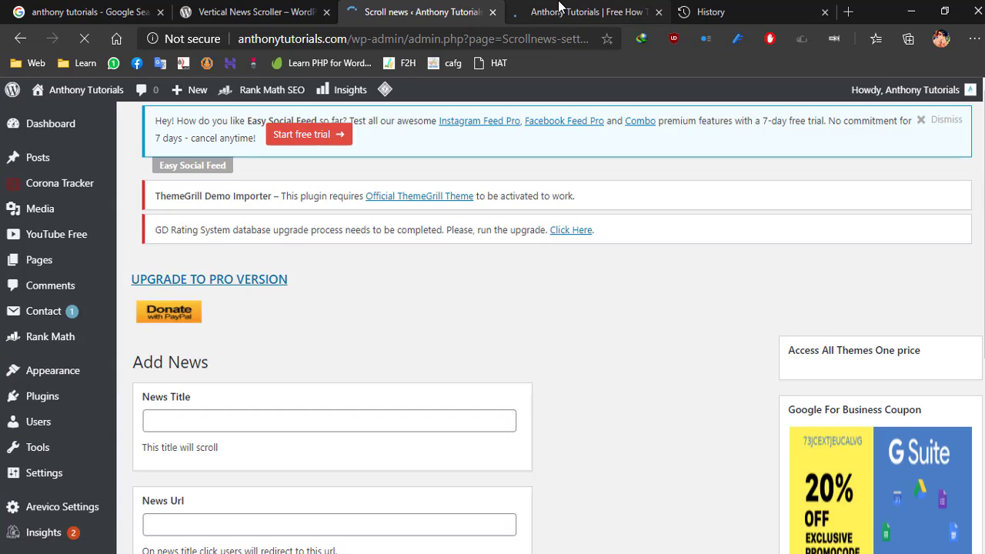
click(585, 11)
drag(631, 315, 375, 291)
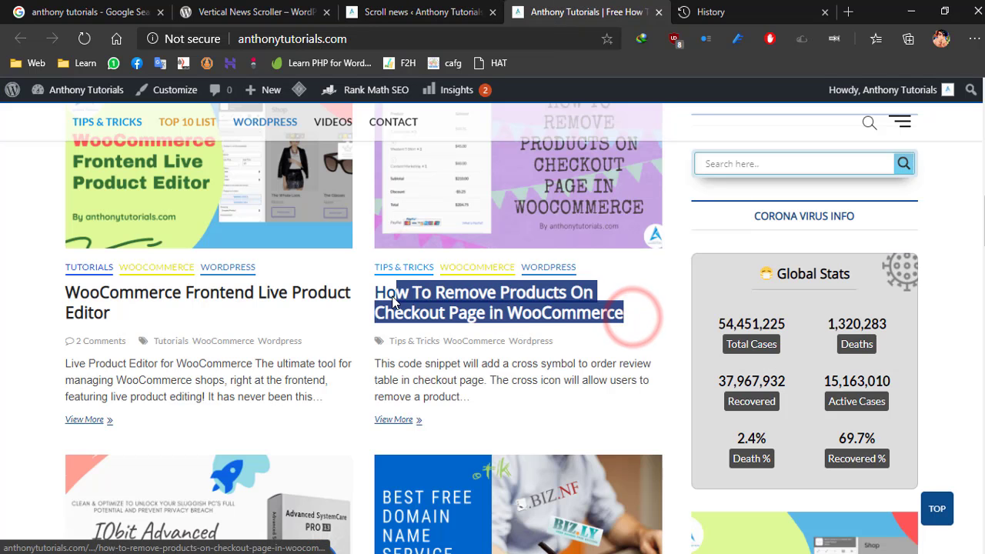
click(493, 6)
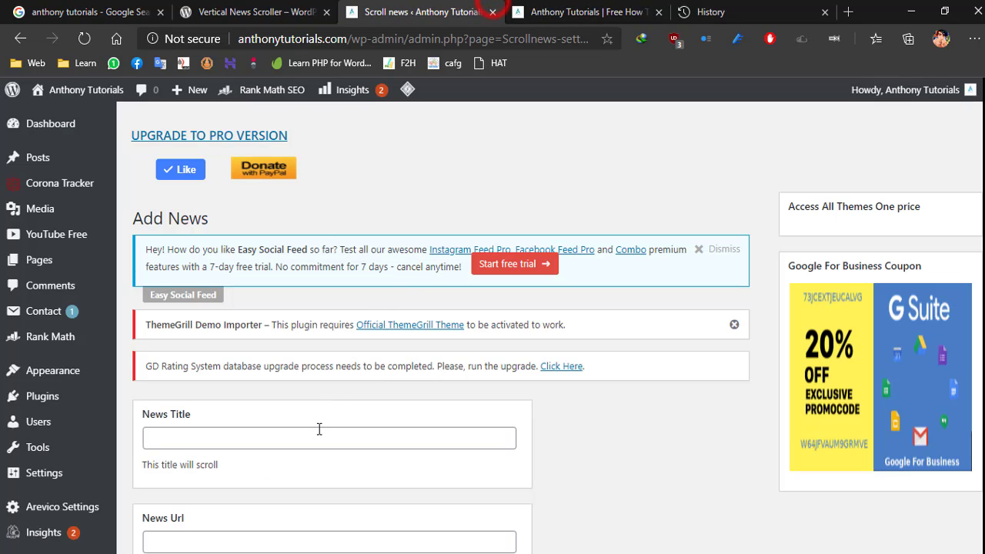
click(319, 435)
key(ctrl+v)
Copy the link of the How To Remove Products On Checkout Page in WooCommerce post from the homepage into the News Url
scroll(318, 422, down, 1)
click(554, 6)
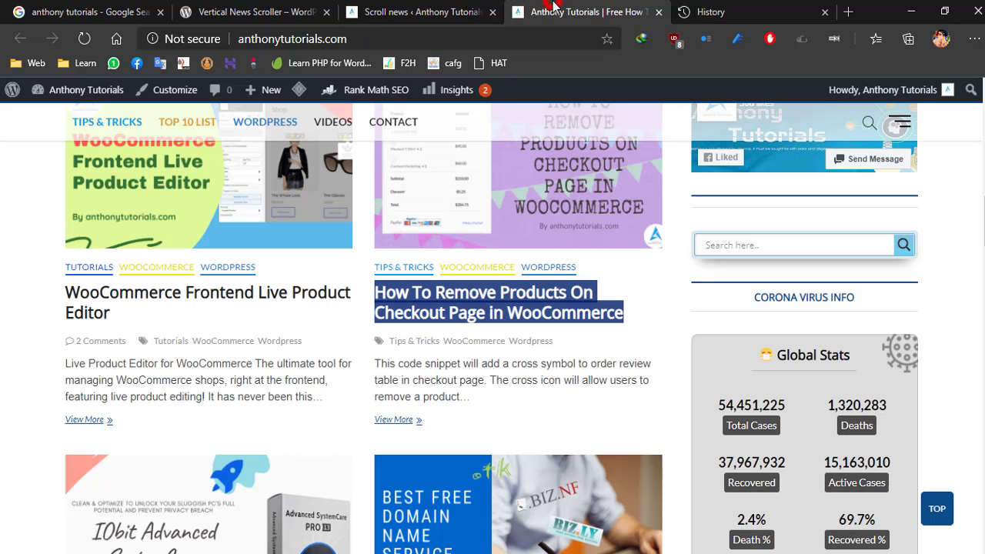
right_click(530, 302)
click(583, 251)
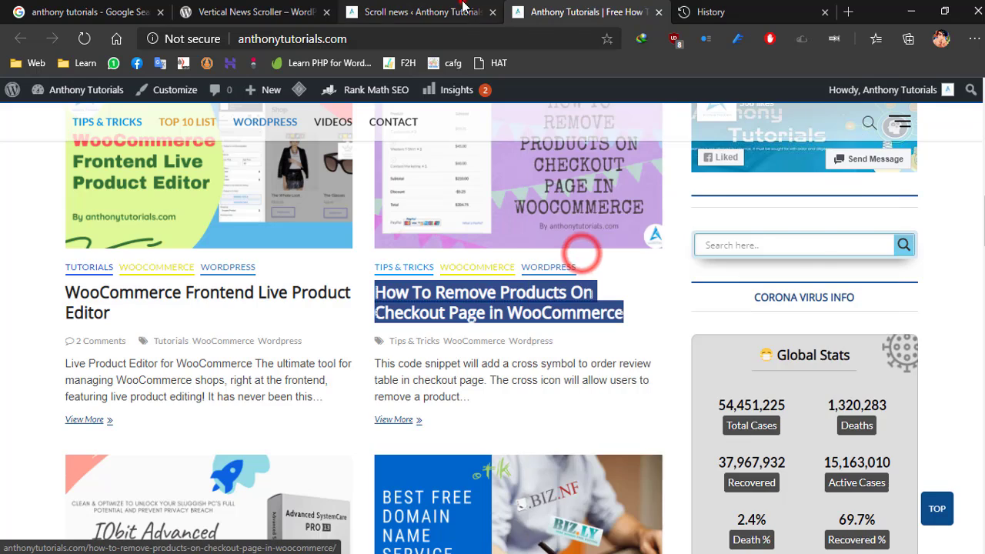
click(484, 6)
click(223, 395)
key(ctrl+v)
Copy the checkout-page post's excerpt from the homepage into the News Content and save the news item
scroll(223, 408, down, 2)
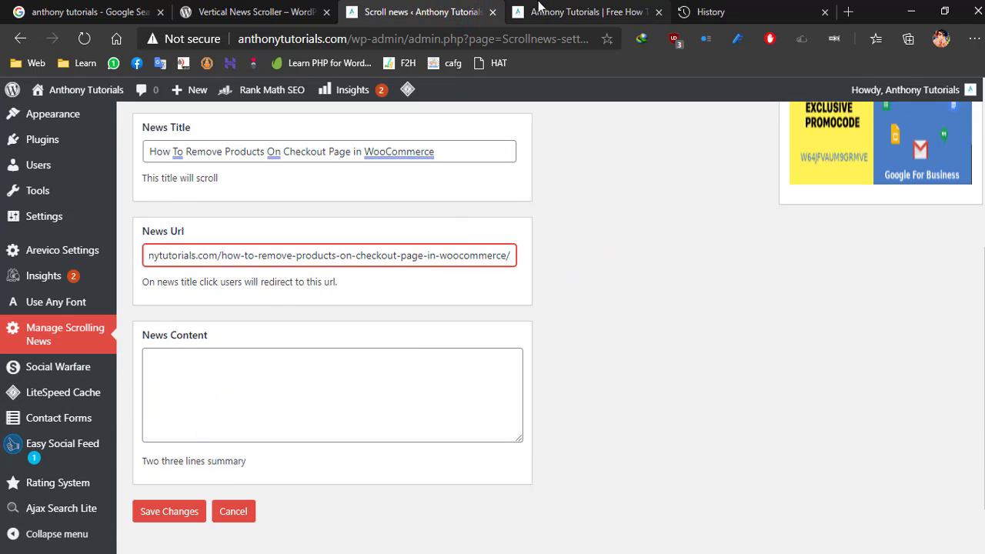
click(539, 6)
scroll(598, 329, down, 1)
drag(472, 326, 377, 298)
click(423, 9)
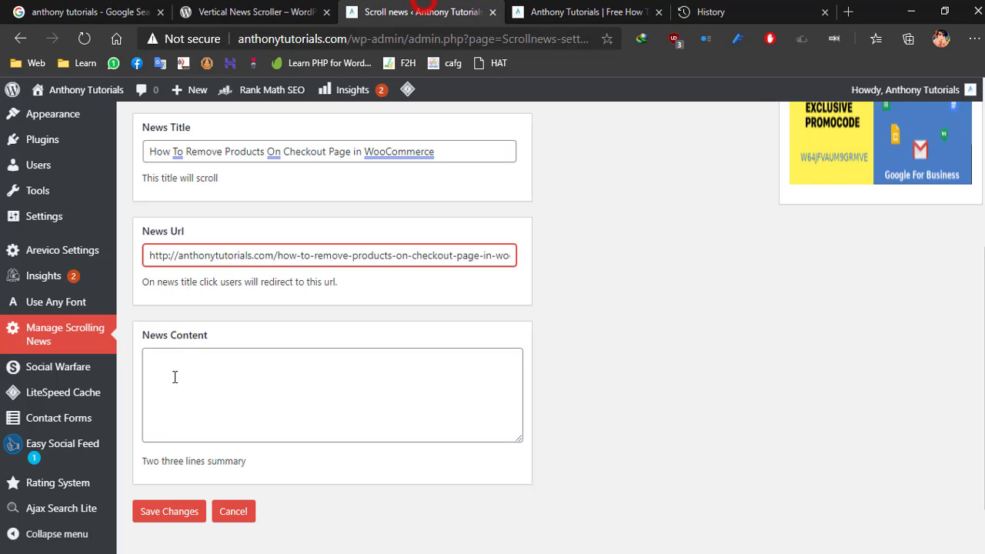
click(188, 367)
key(ctrl+v)
click(191, 511)
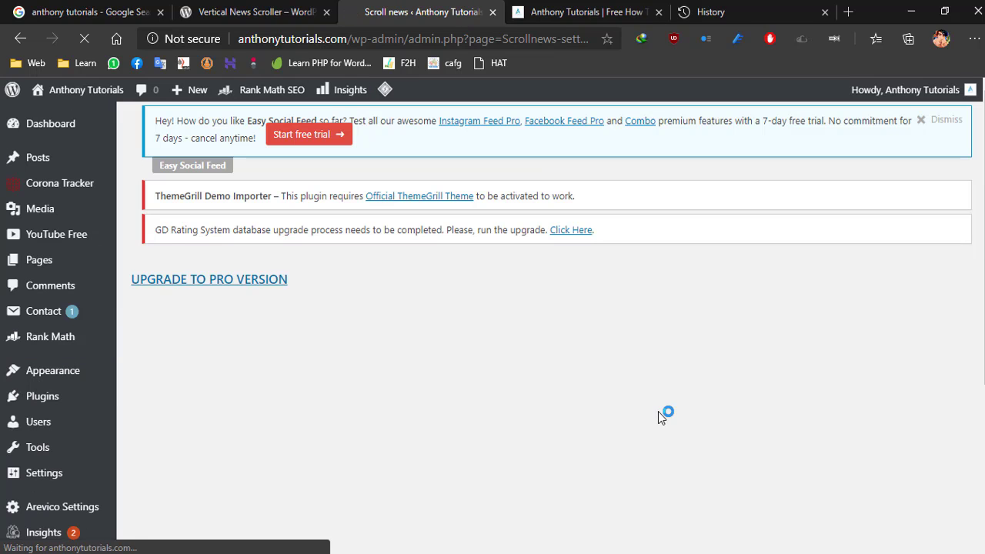
Add and save a news item for the IObit Advanced SystemCare post, copying its title, link and excerpt from the homepage
scroll(407, 369, down, 2)
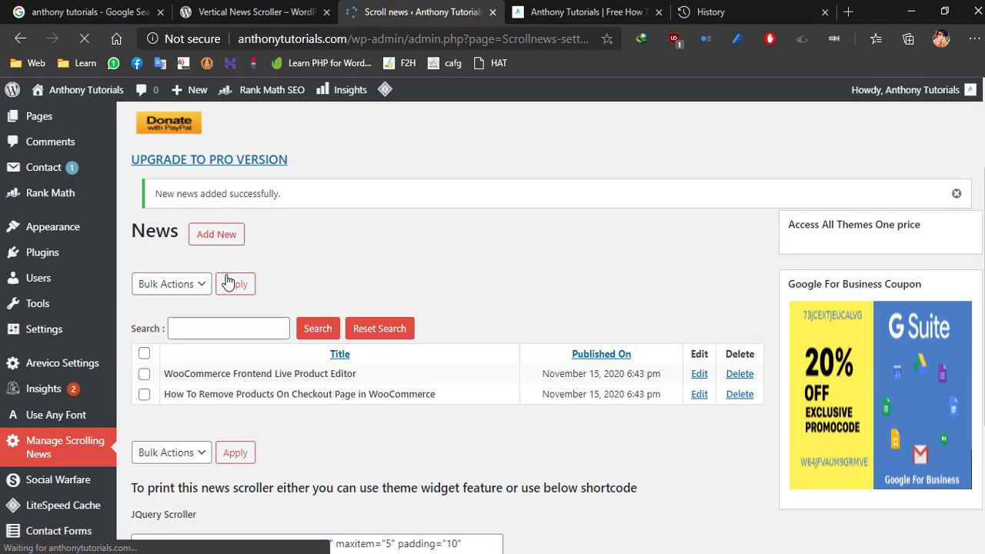
click(223, 237)
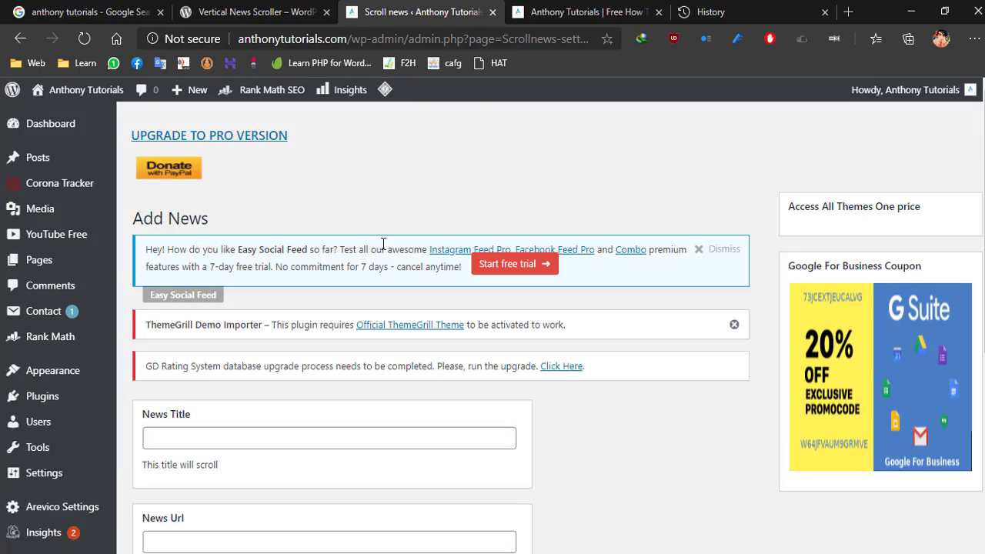
click(564, 6)
click(410, 7)
click(563, 6)
drag(93, 343, 66, 292)
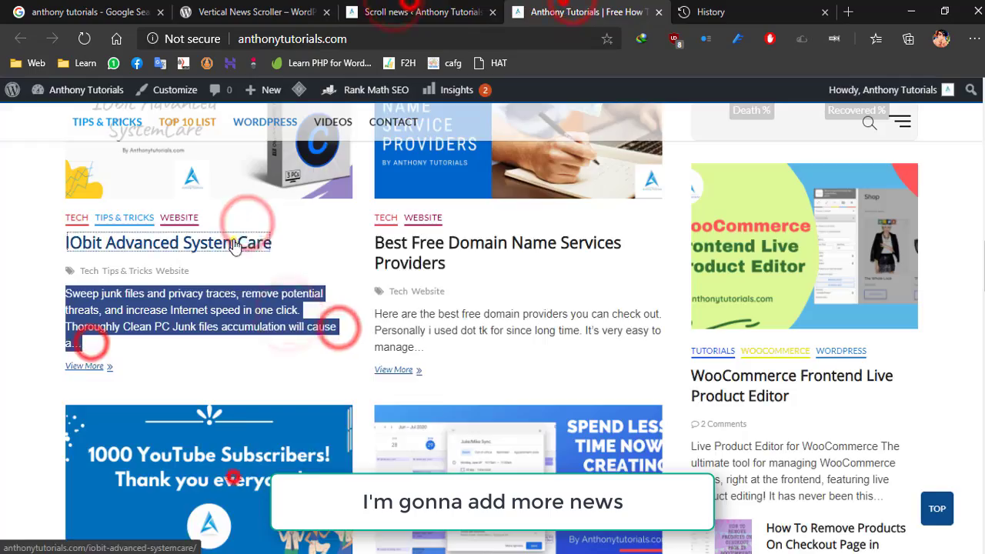
right_click(233, 239)
click(410, 6)
click(184, 452)
Add and save a news item for the Best Free Domain Name Services Providers post with its title, link and excerpt
click(220, 239)
click(315, 431)
key(ctrl+v)
scroll(315, 431, down, 3)
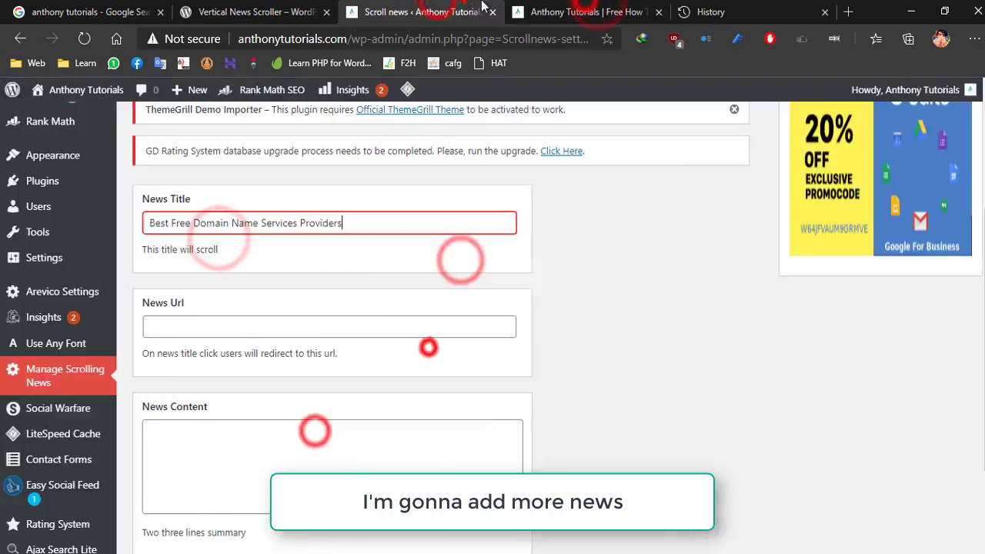
click(254, 450)
key(ctrl+v)
click(235, 320)
key(ctrl+v)
click(158, 454)
Add and save a news item for the "Spend Less Time Now! Creating Google Calendar Events" post with its title, link and excerpt
click(563, 6)
drag(566, 359, 374, 336)
click(410, 7)
click(216, 163)
click(567, 6)
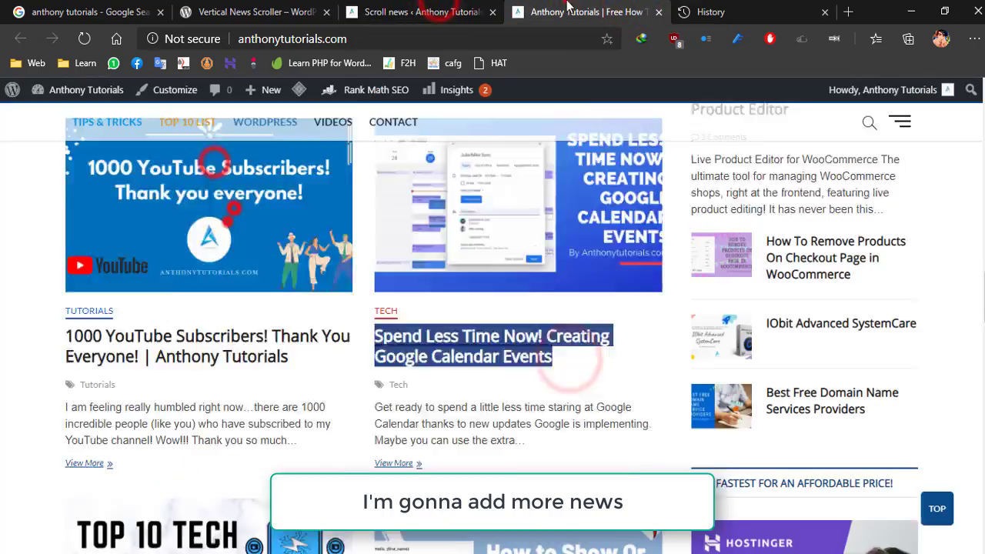
drag(531, 371, 504, 318)
click(423, 8)
click(331, 334)
key(ctrl+v)
click(677, 353)
click(162, 444)
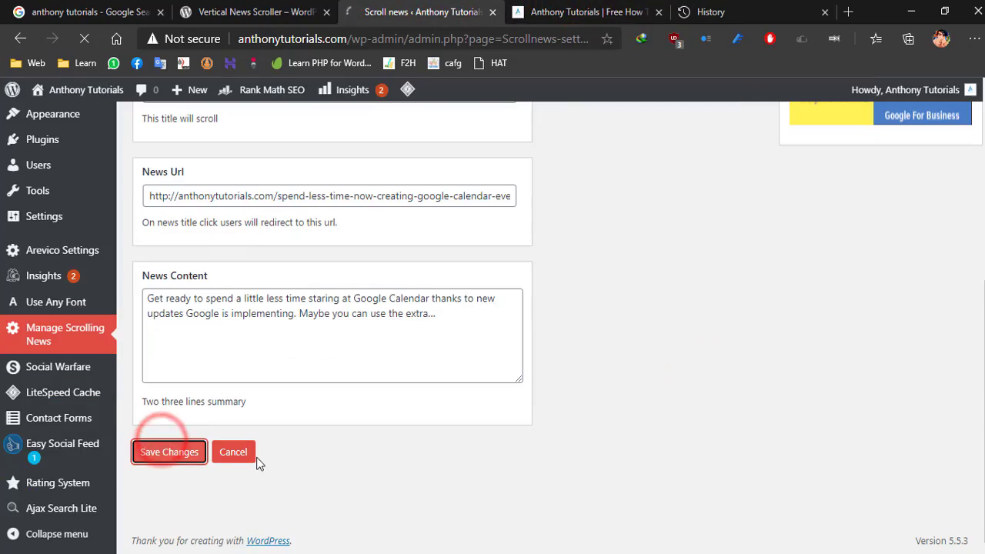
Review the saved news items and the scroller shortcodes, and examine the homepage's sidebar as a place for the scroller
scroll(672, 355, down, 2)
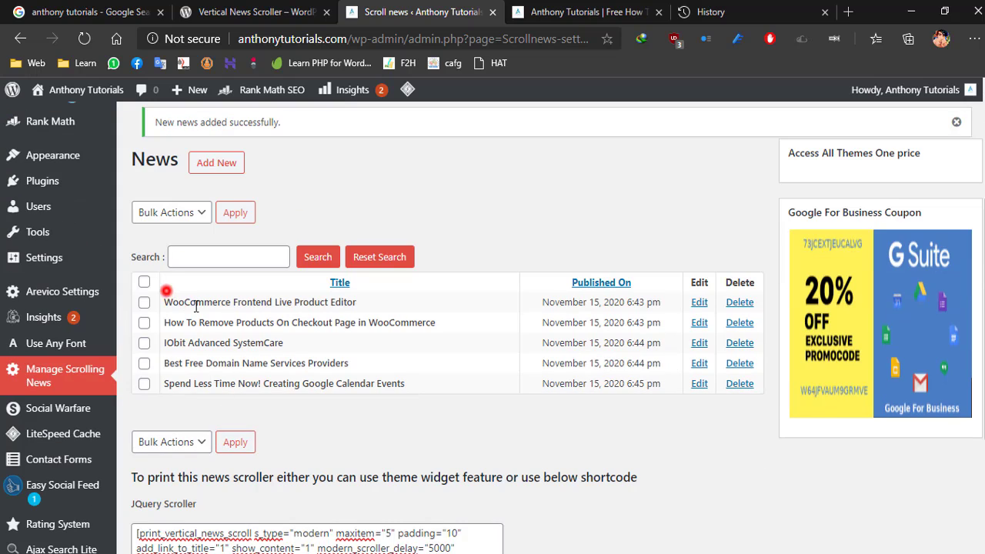
drag(196, 306, 454, 408)
scroll(455, 408, down, 3)
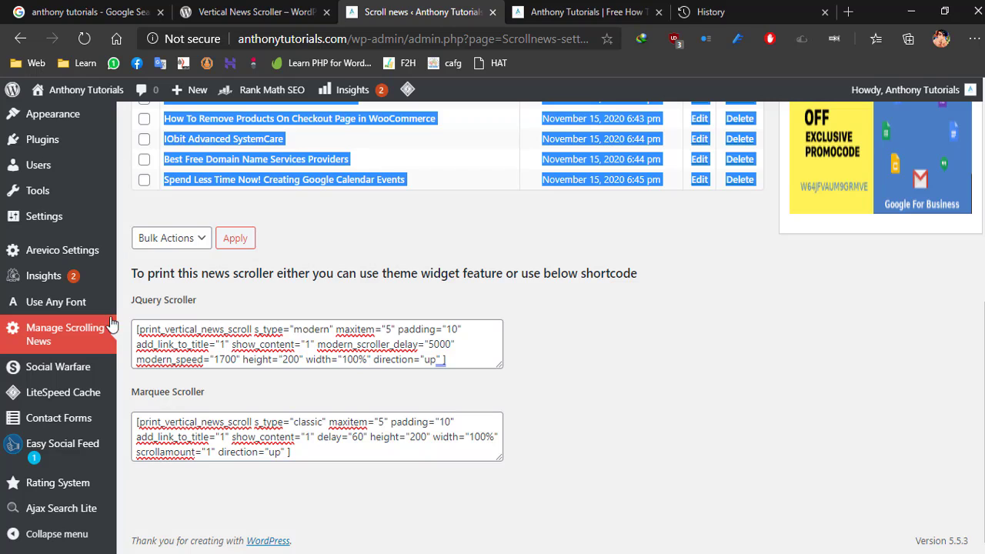
click(196, 300)
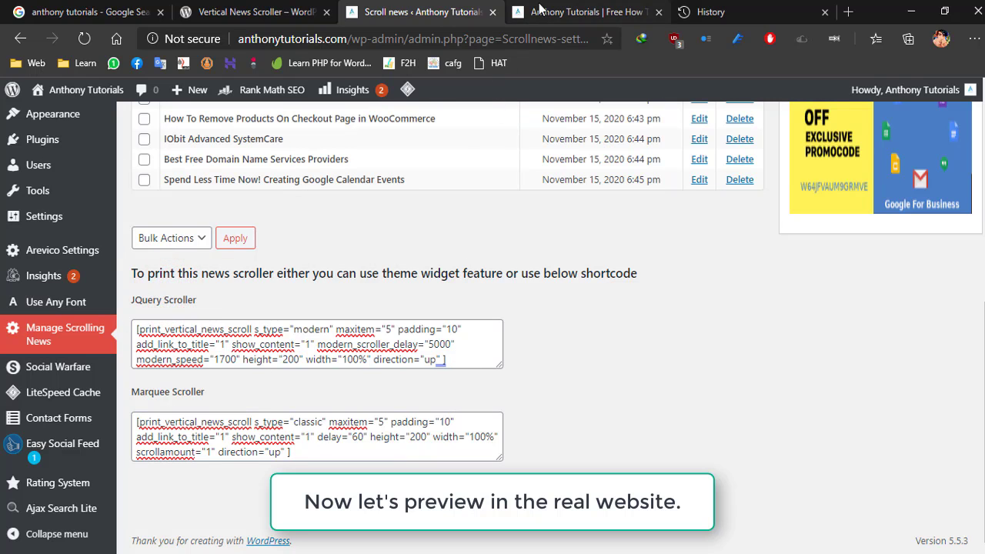
click(585, 11)
scroll(767, 373, up, 7)
scroll(767, 373, up, 8)
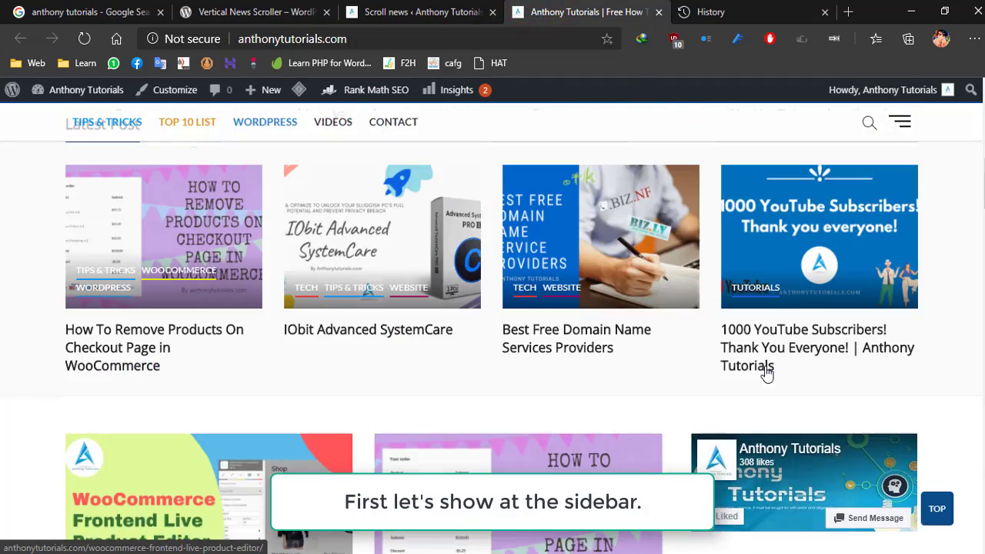
scroll(759, 433, down, 5)
scroll(836, 421, down, 3)
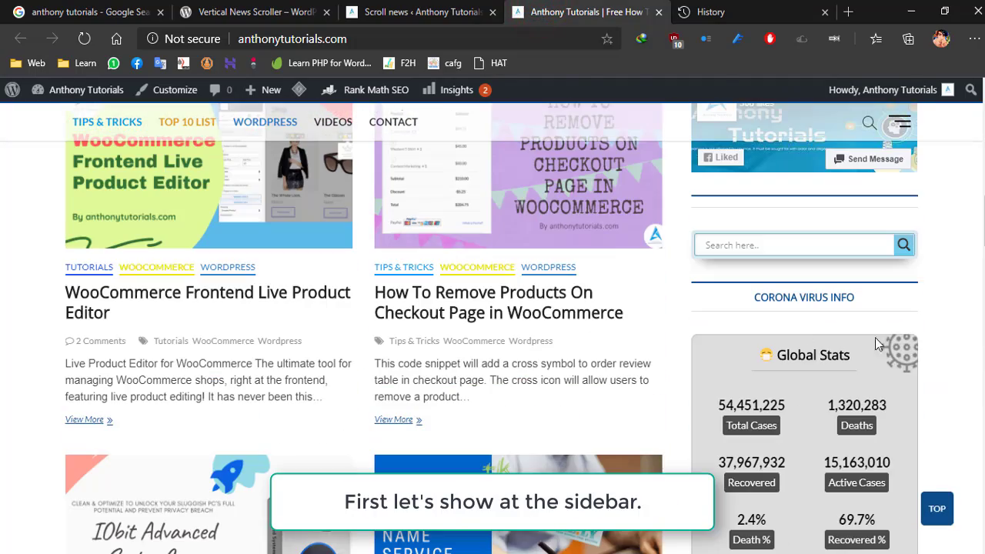
scroll(799, 401, up, 4)
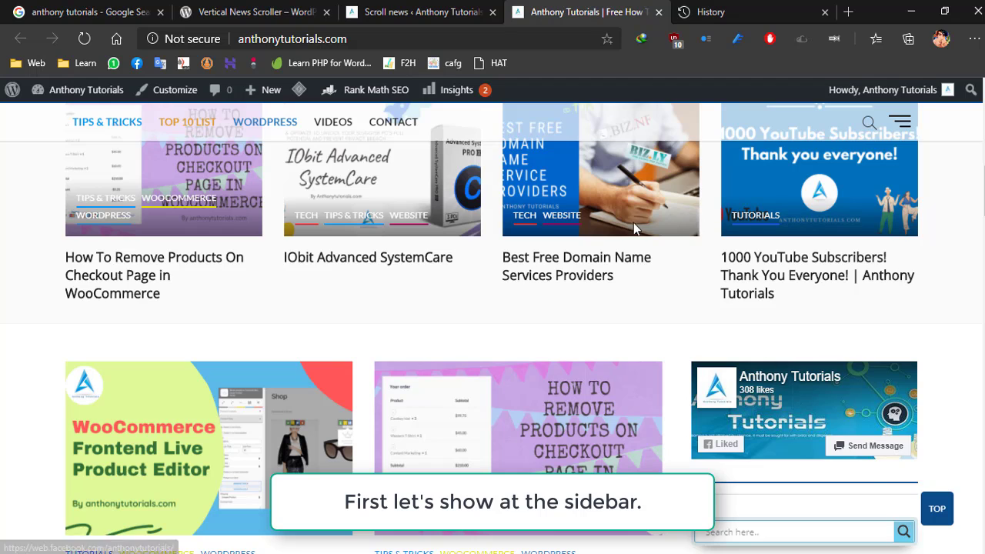
scroll(638, 293, down, 5)
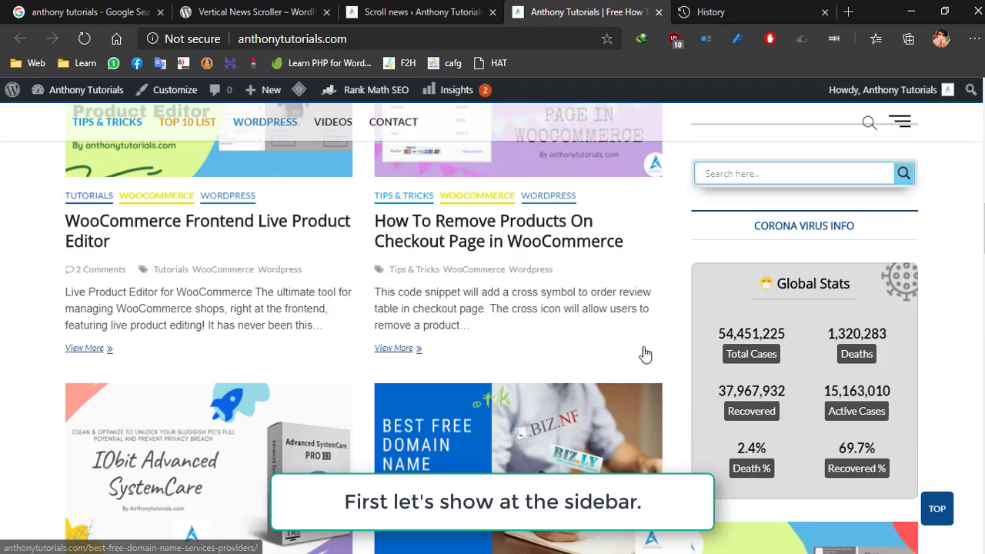
Copy the complete JQuery Scroller shortcode from the Manage Scrolling News page
click(448, 10)
triple_click(454, 360)
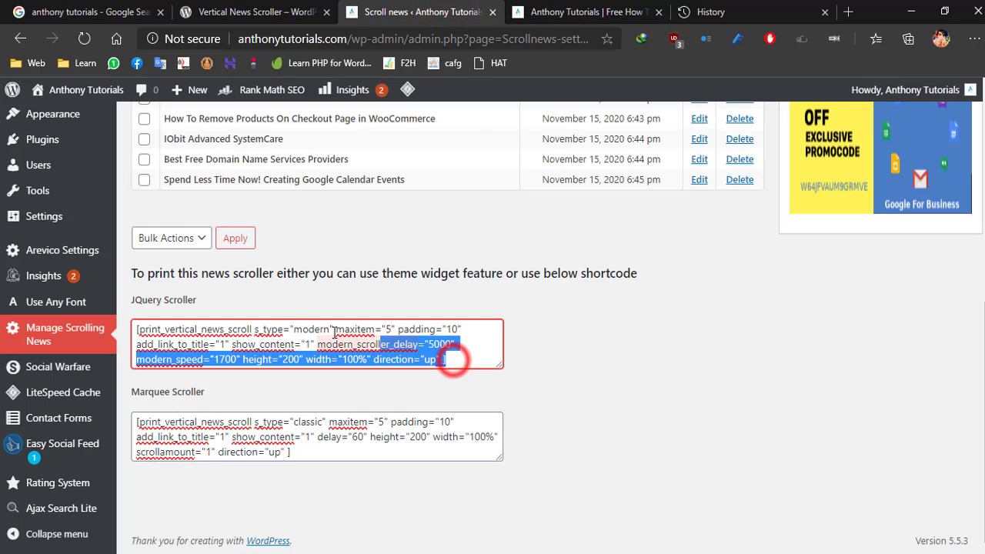
right_click(199, 328)
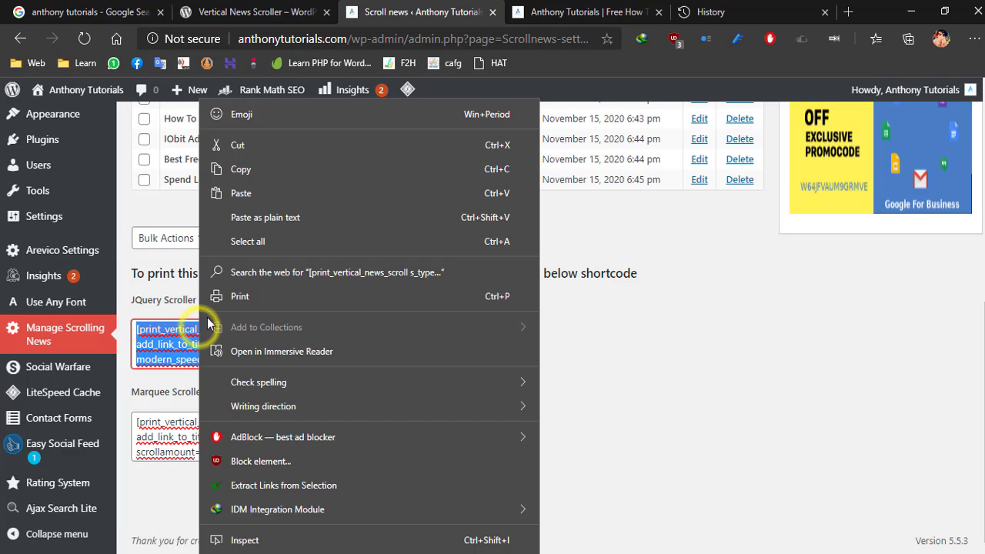
click(243, 169)
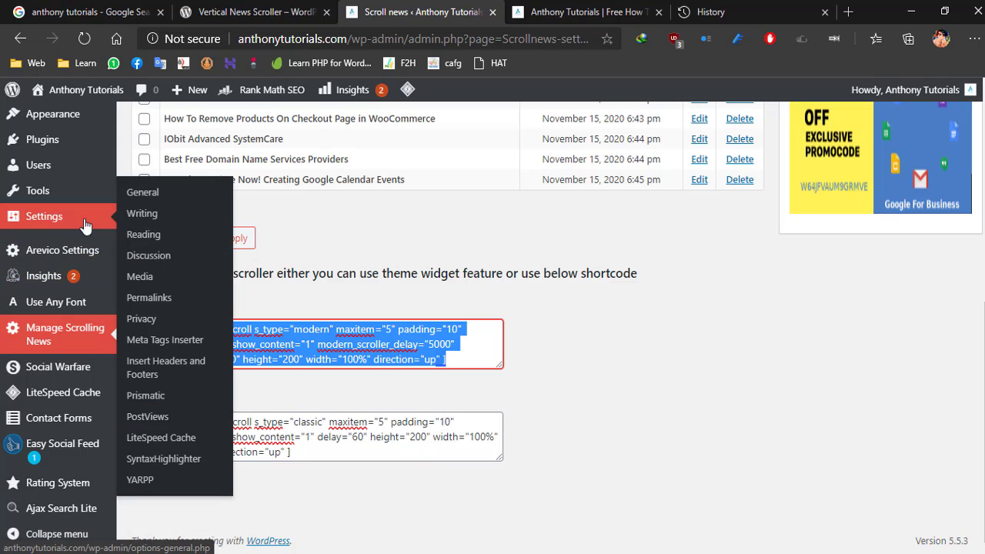
Open the Widgets page in a new browser tab and add a Custom HTML widget as the first item of the Main Sidebar
mouse_move(81, 125)
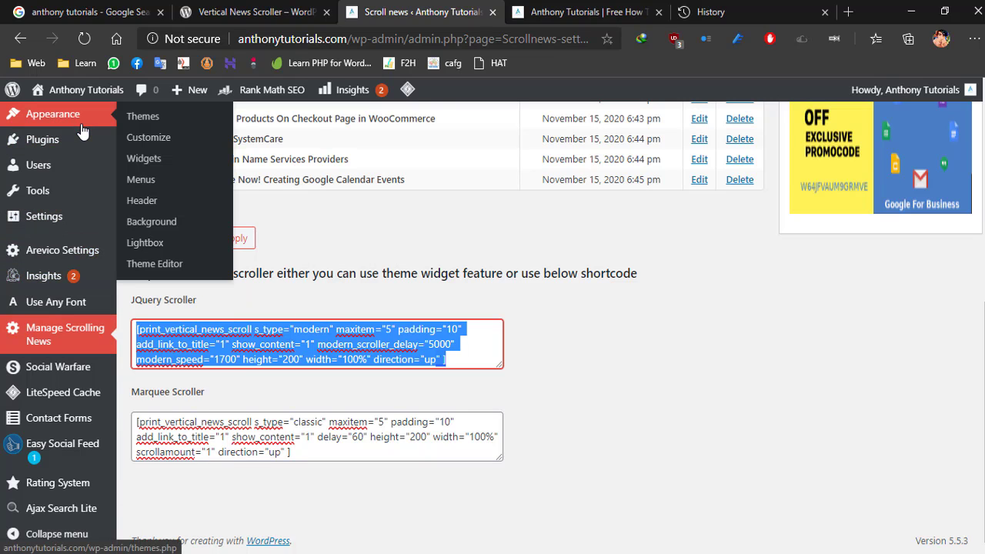
right_click(156, 165)
click(201, 171)
click(493, 12)
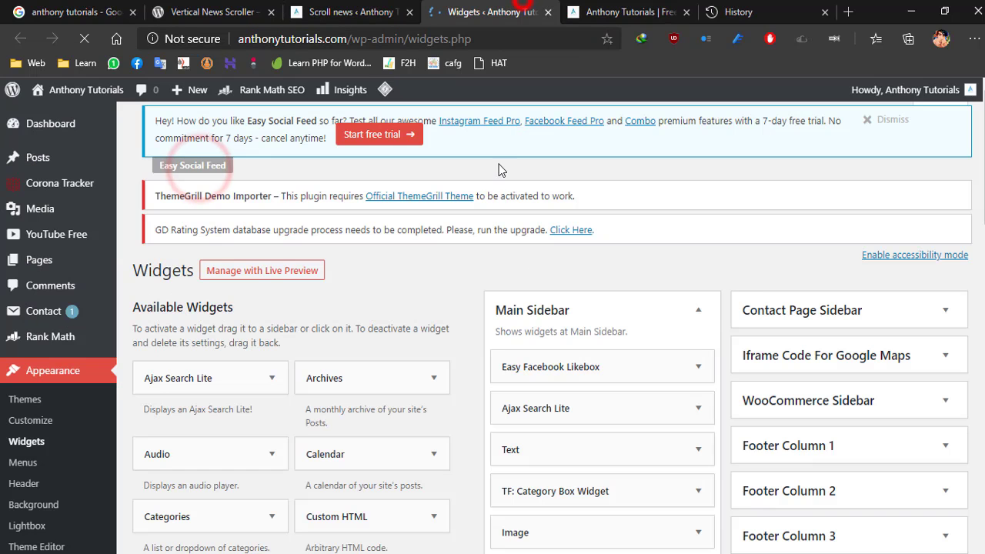
scroll(462, 208, down, 3)
scroll(406, 392, up, 1)
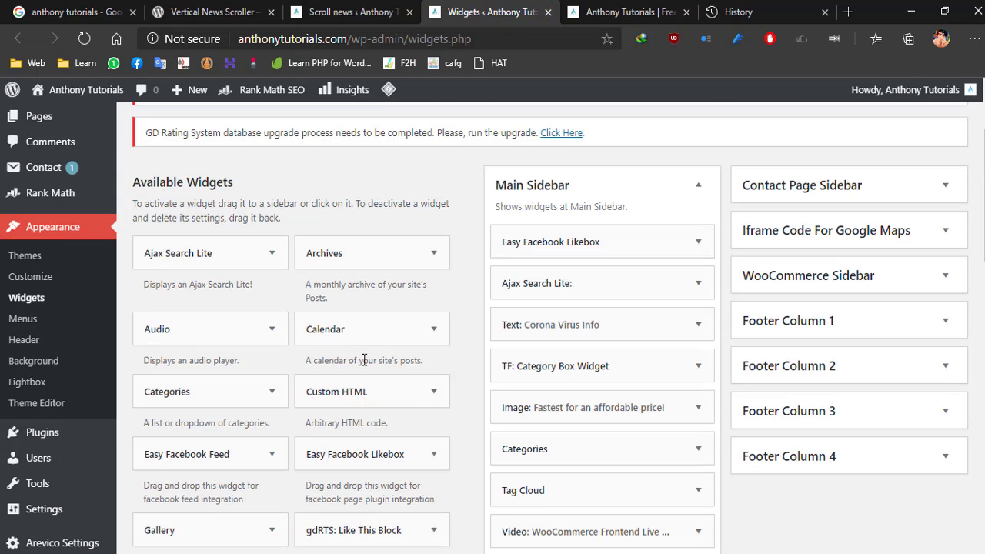
drag(363, 394, 563, 226)
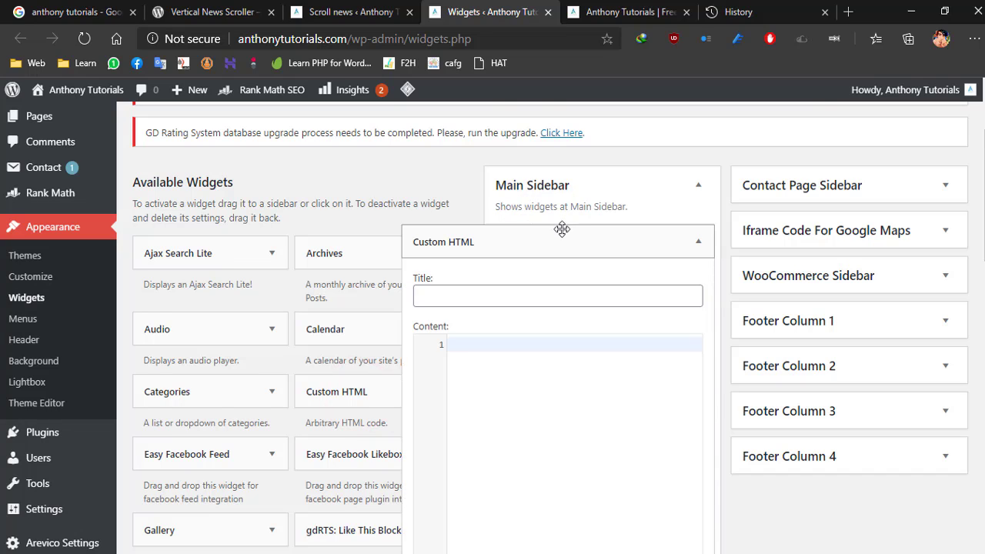
Paste the copied JQuery Scroller shortcode into the Content of the new Custom HTML widget
scroll(567, 268, down, 2)
click(501, 202)
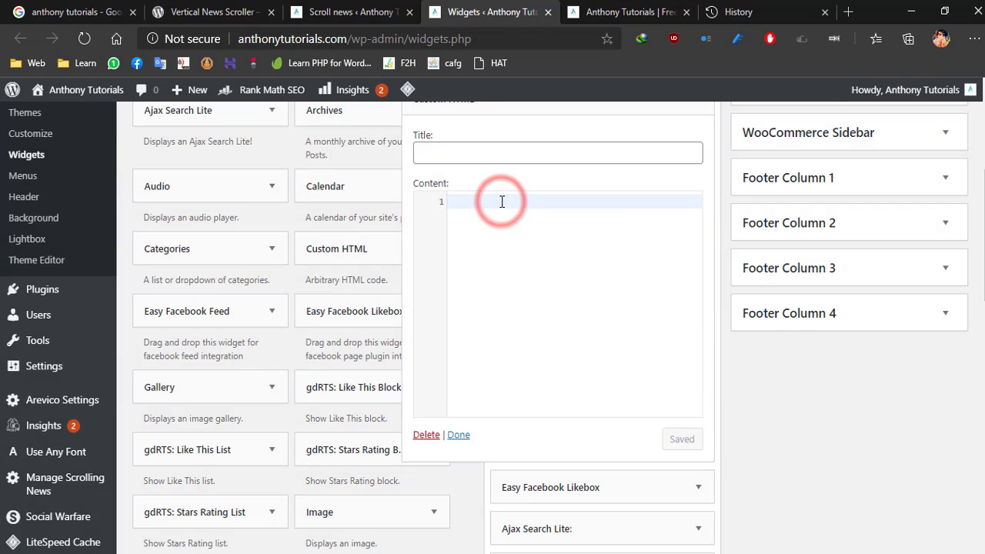
right_click(502, 201)
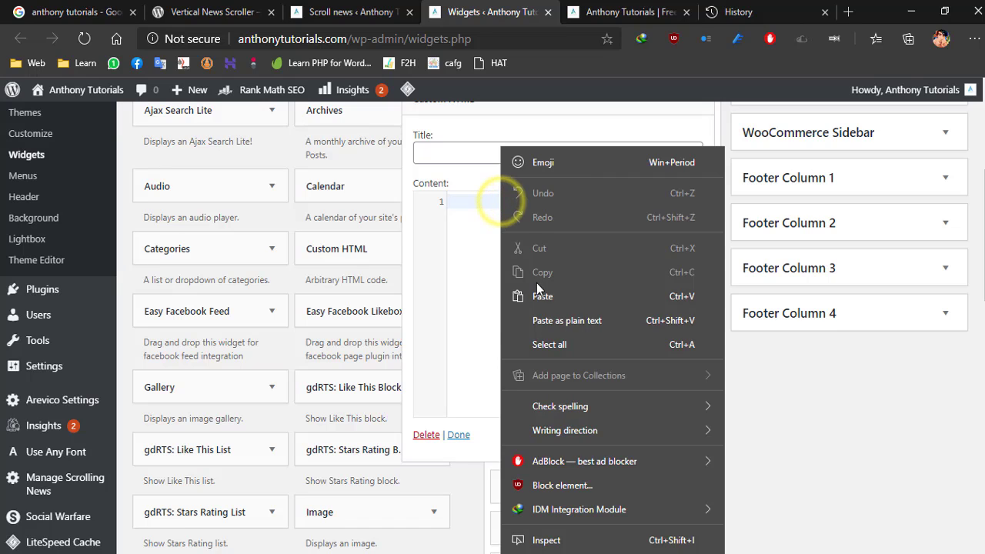
click(553, 303)
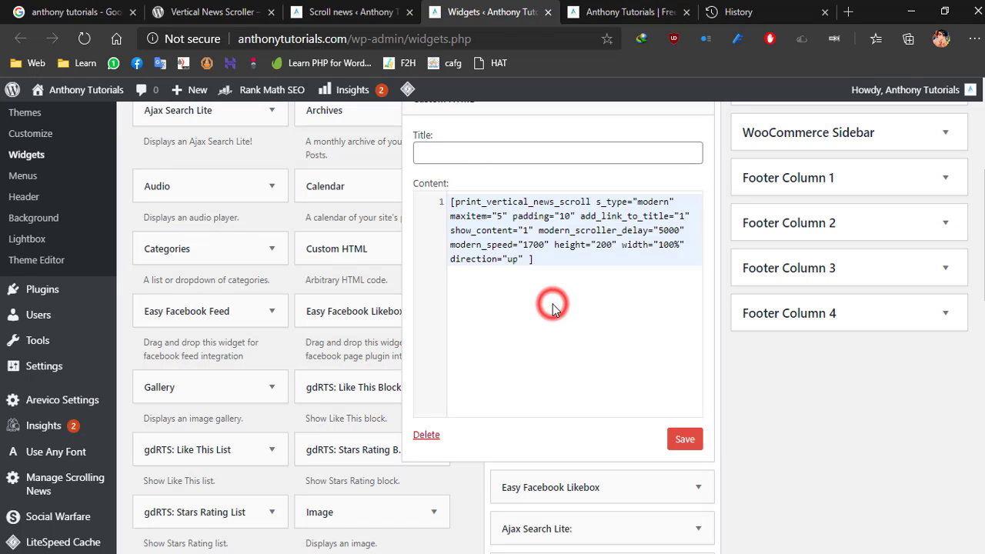
Title the Custom HTML widget "Recent News" and save it
click(473, 151)
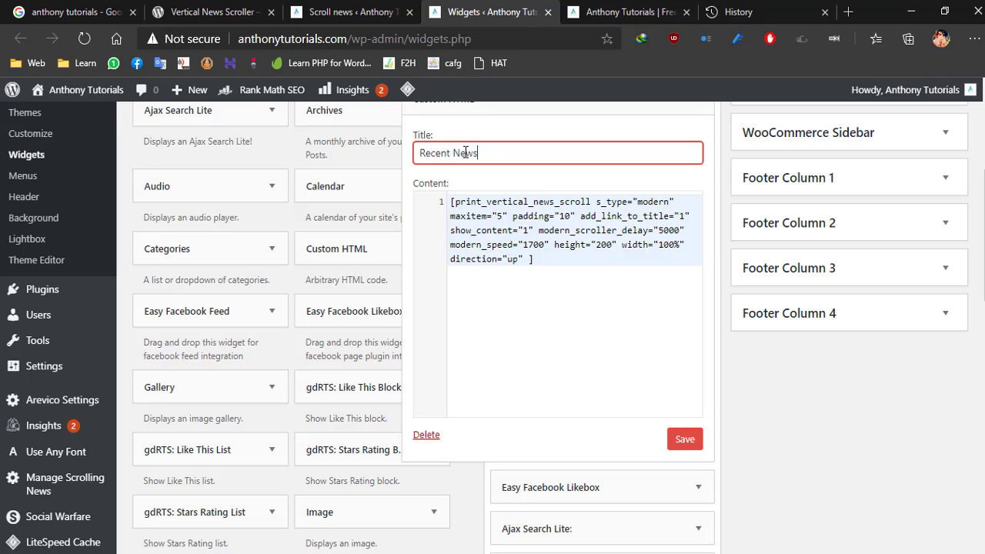
click(494, 155)
click(692, 441)
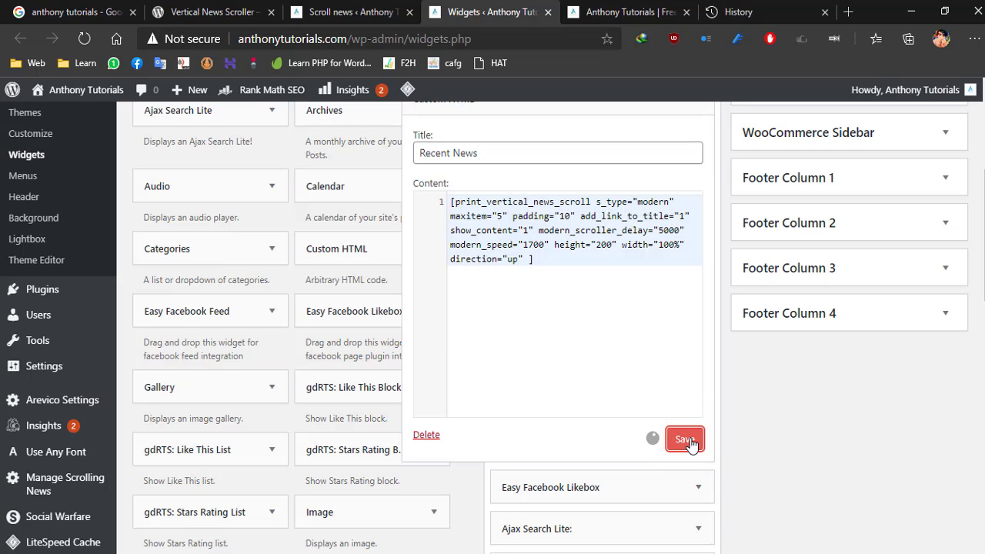
Open the How To Remove Products On Checkout Page in WooCommerce post on the live site to check the sidebar's news scroller
click(598, 10)
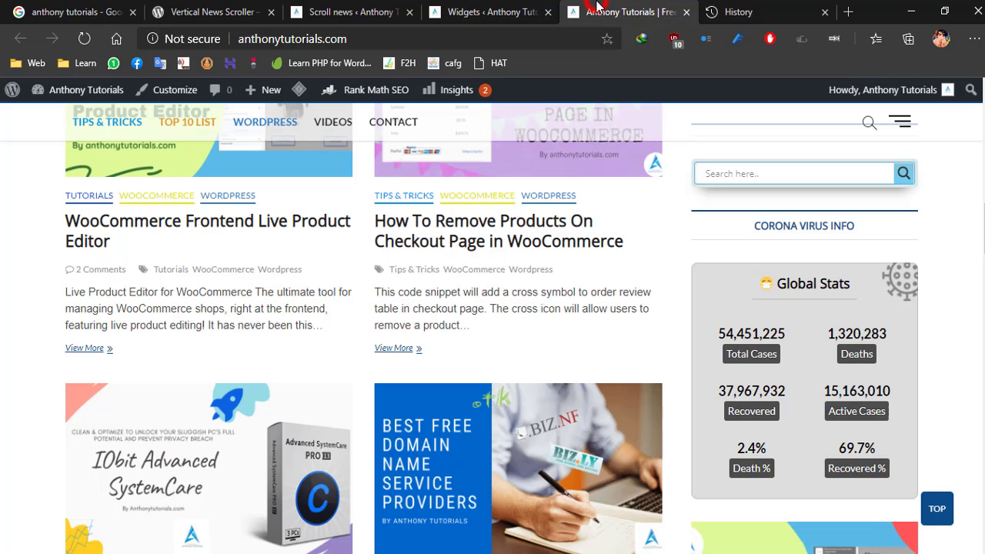
click(552, 241)
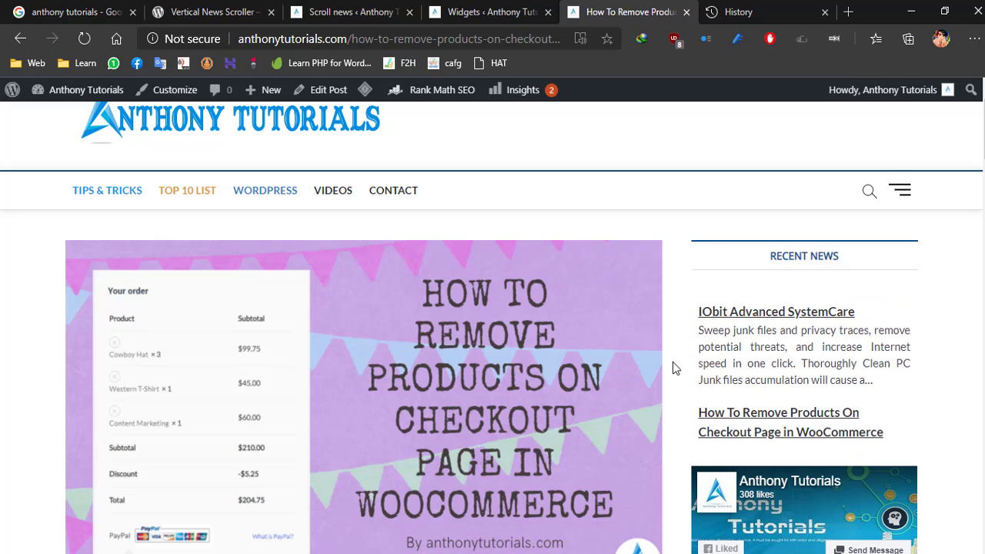
Change the scroller height to "500px" in the Recent News widget's shortcode and save the widget
click(498, 9)
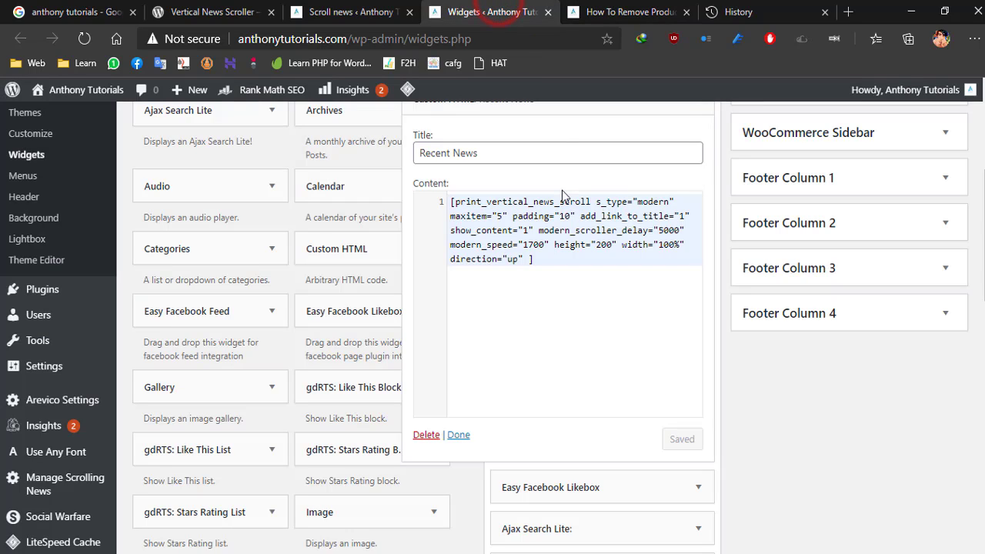
click(378, 8)
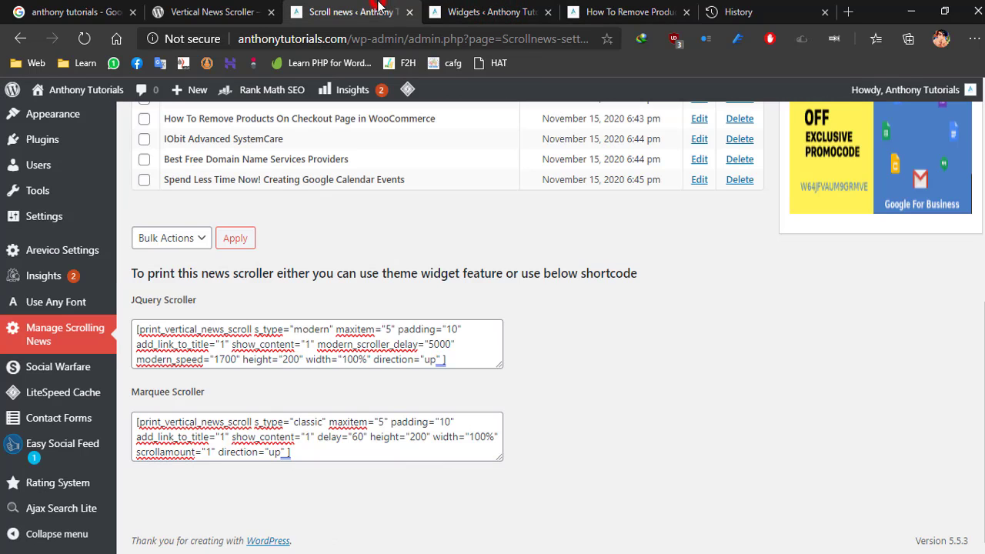
click(493, 10)
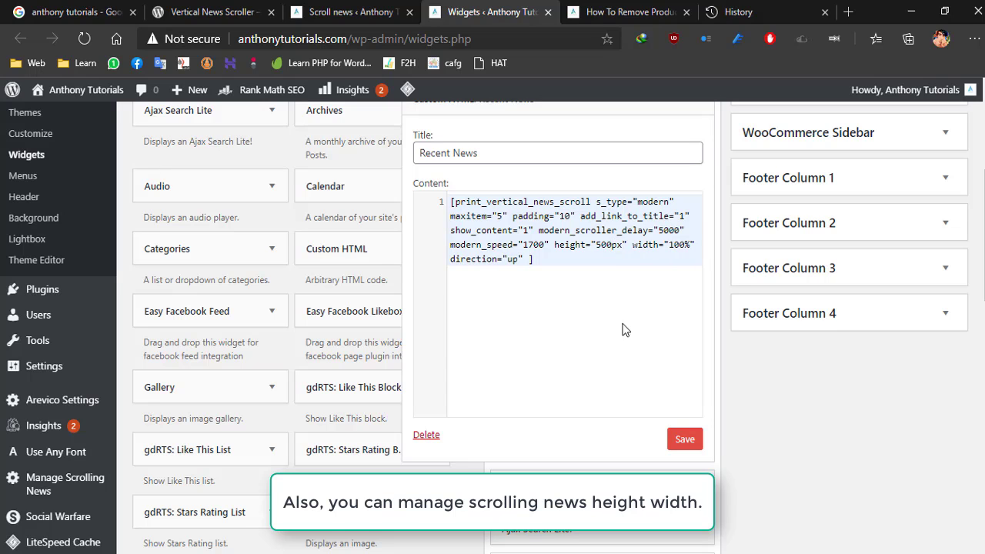
click(683, 443)
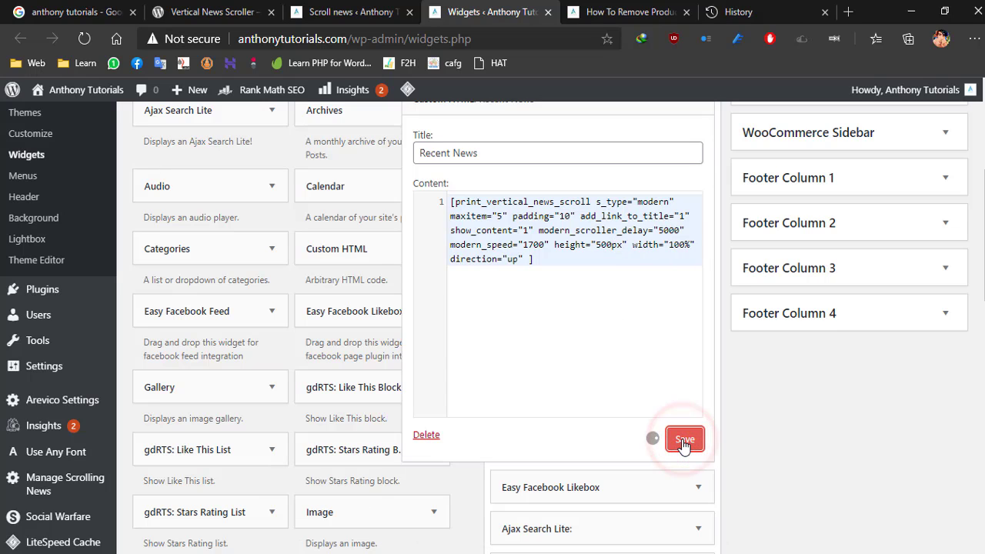
Open the Top 10 List category on the live site to check the sidebar's news scroller, and close the History tab
click(615, 8)
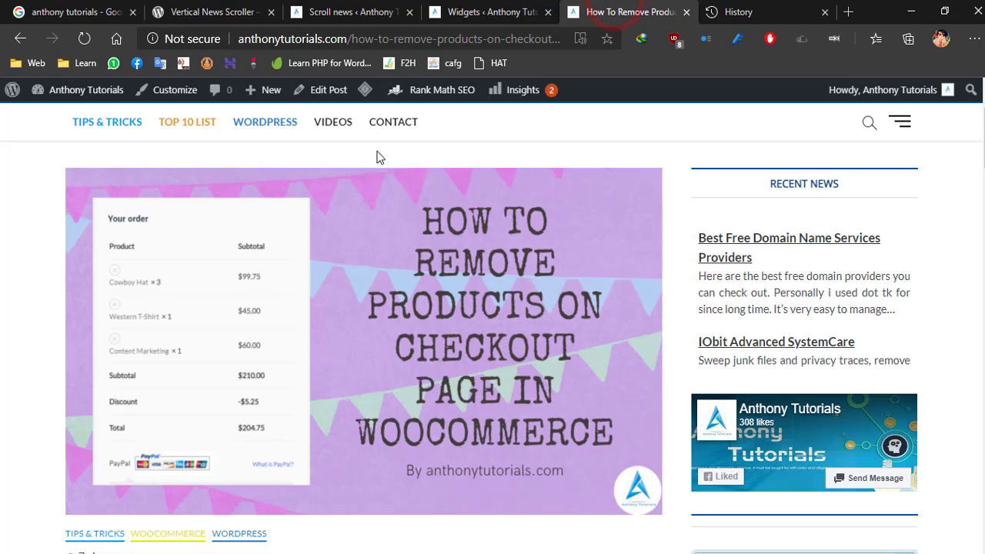
click(206, 122)
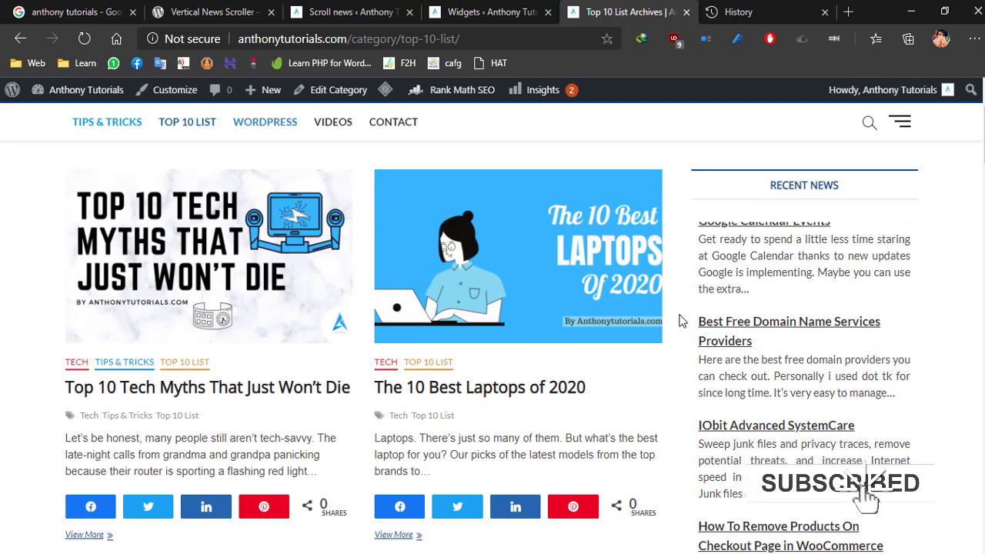
scroll(680, 321, down, 2)
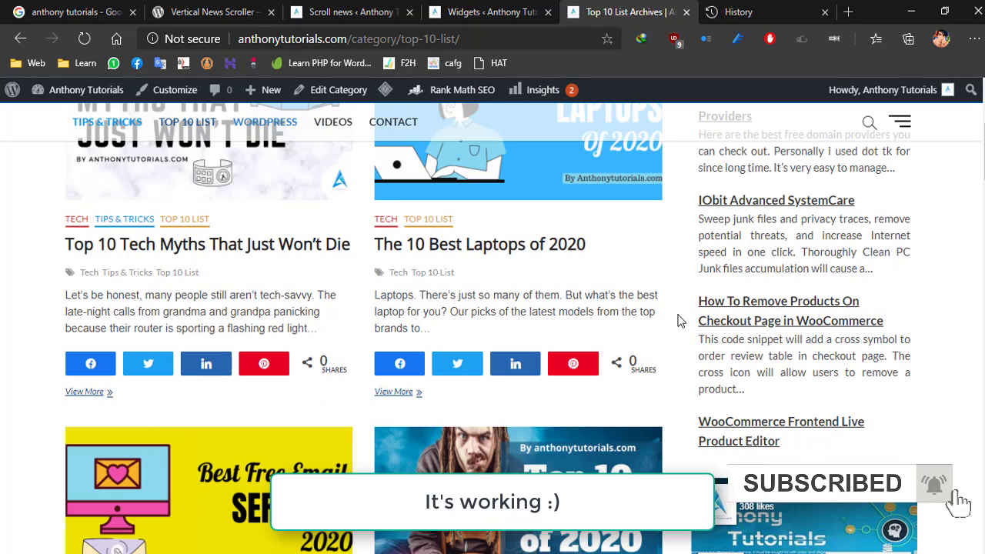
scroll(680, 321, up, 3)
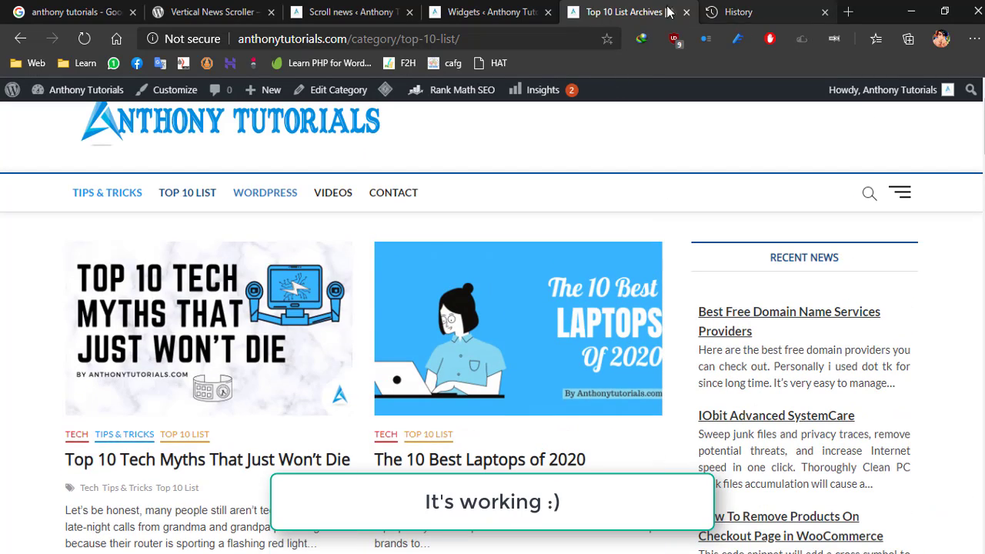
click(824, 12)
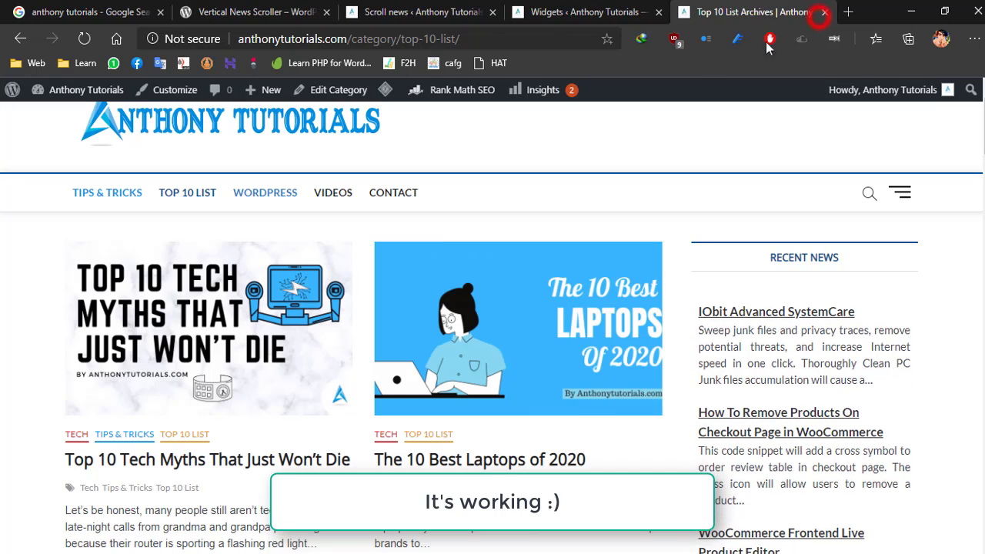
Open the list of all pages in a new browser tab and open Sample Page for editing
click(573, 12)
scroll(476, 279, up, 4)
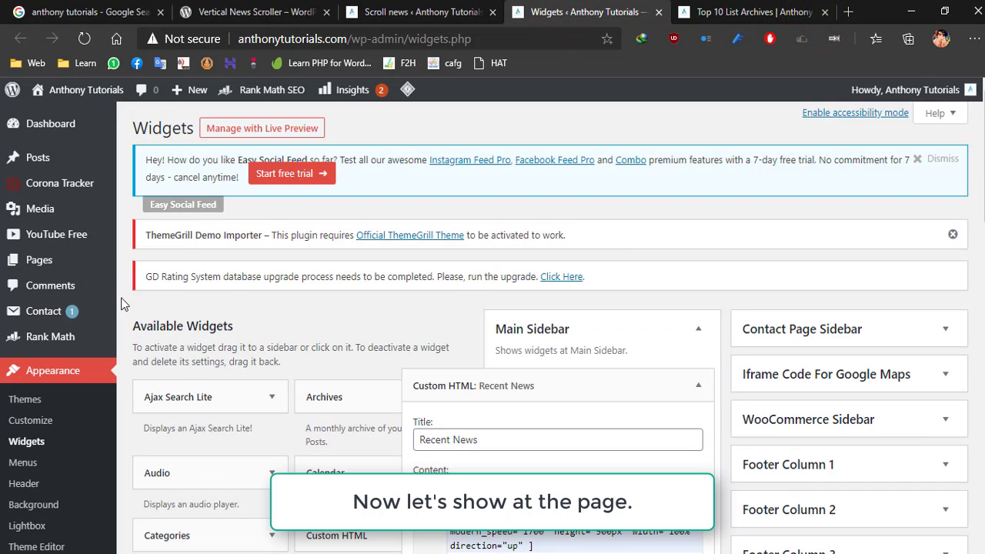
mouse_move(92, 260)
right_click(157, 262)
click(220, 272)
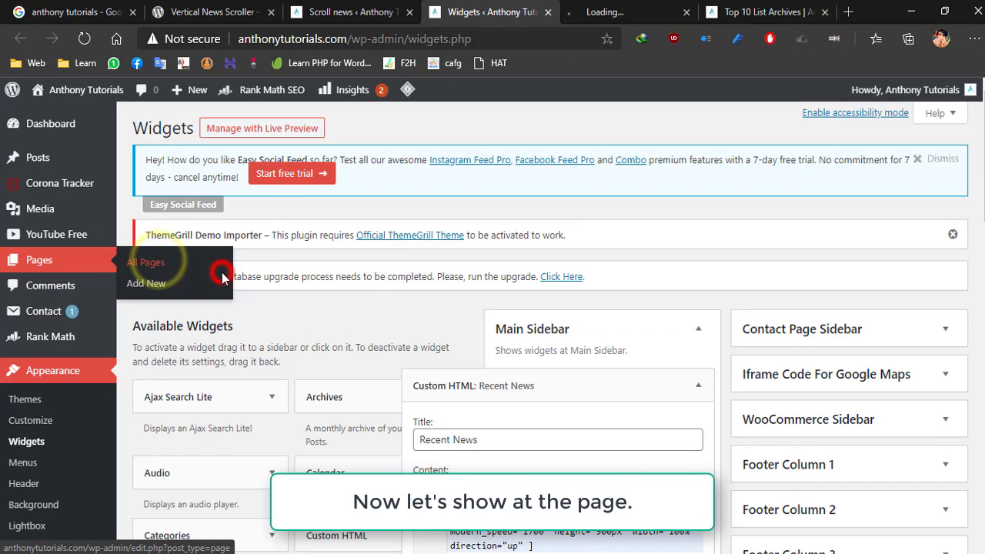
click(612, 11)
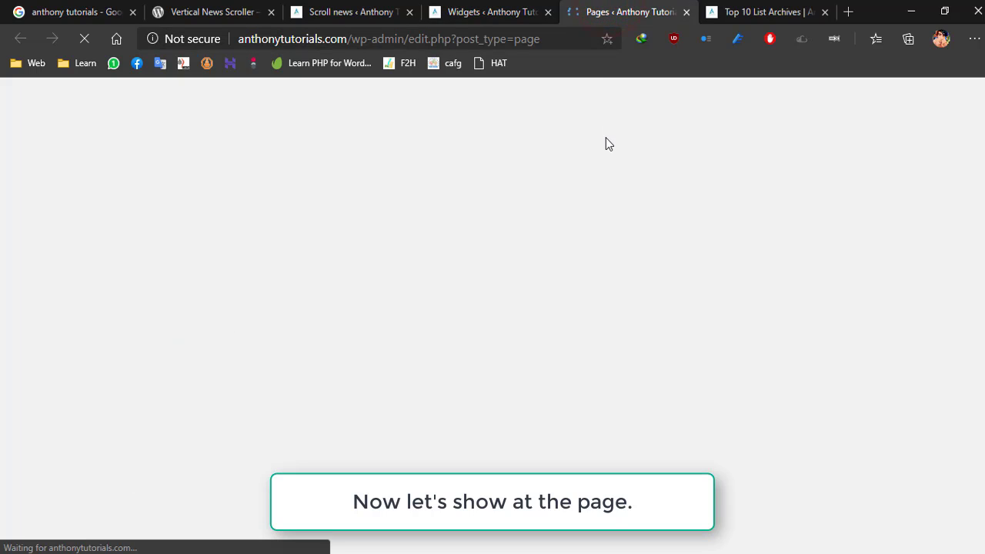
scroll(290, 269, down, 4)
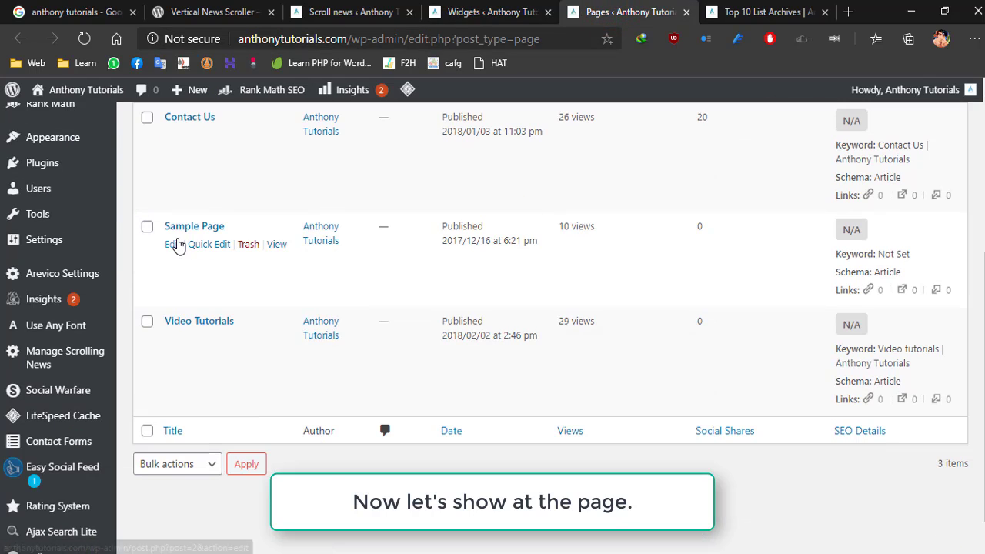
click(173, 244)
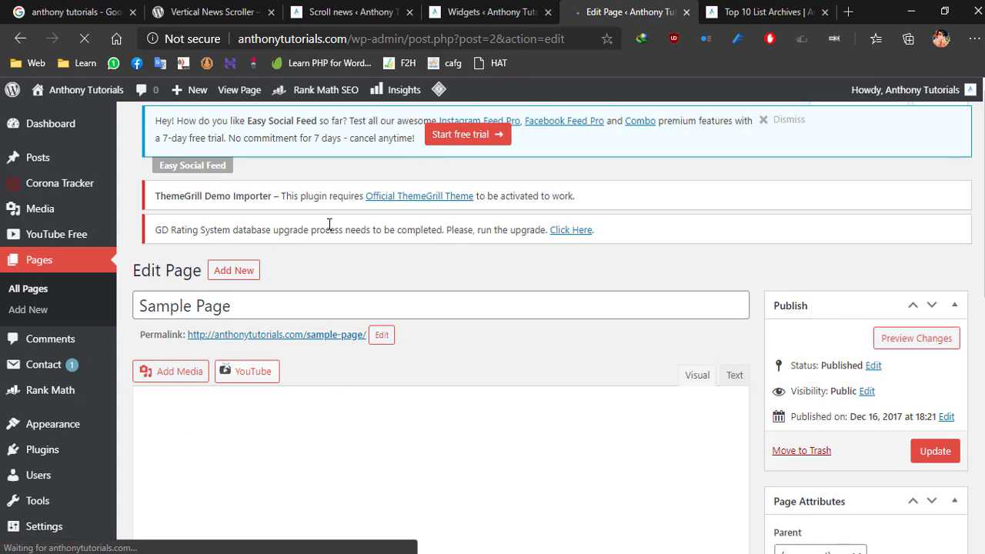
Copy the whole Marquee Scroller shortcode from the Scroll news settings page
click(477, 12)
scroll(398, 258, down, 3)
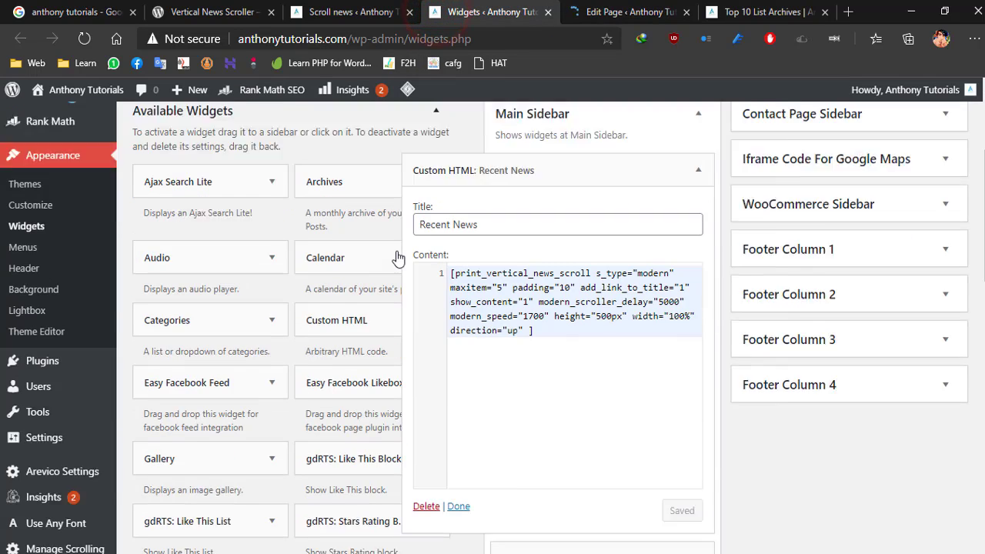
click(393, 9)
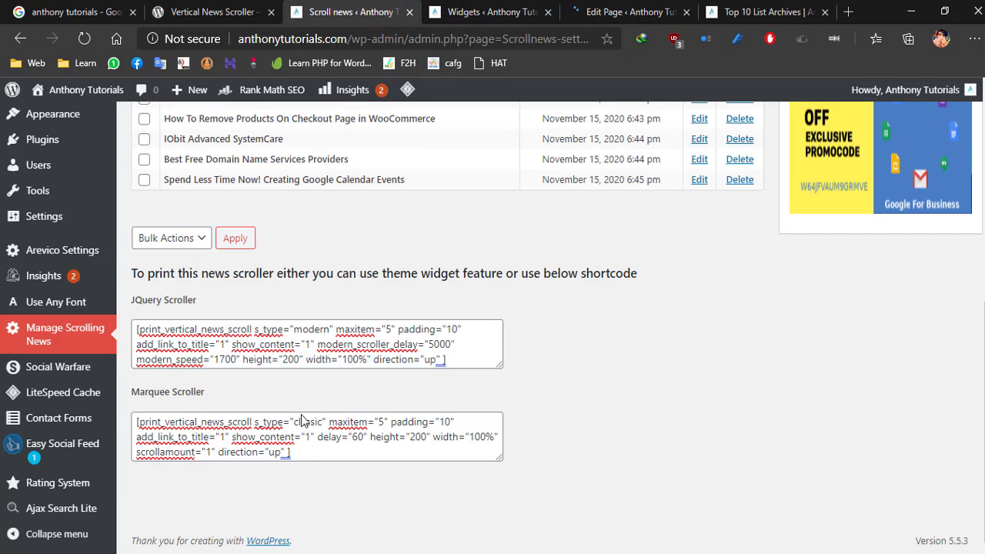
drag(305, 458, 121, 426)
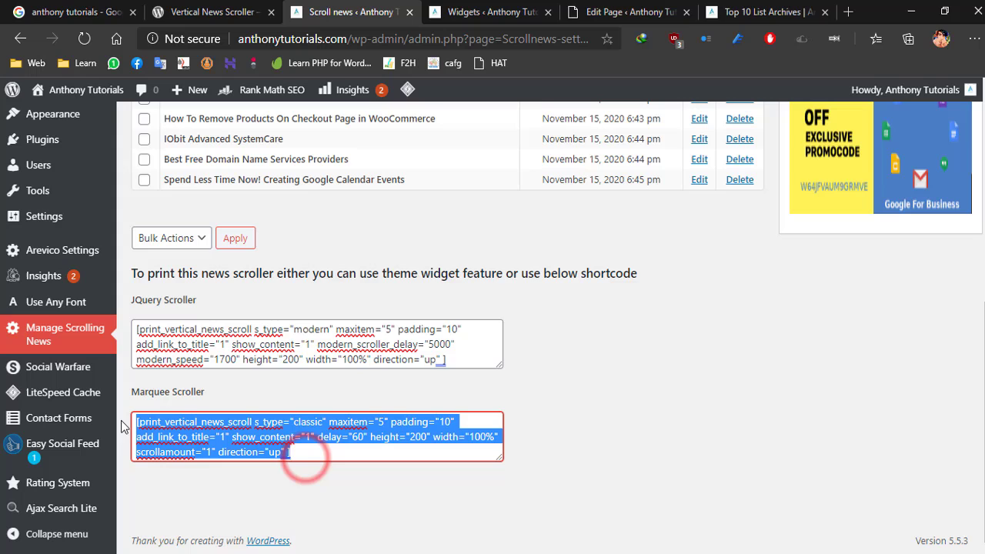
right_click(204, 428)
click(263, 165)
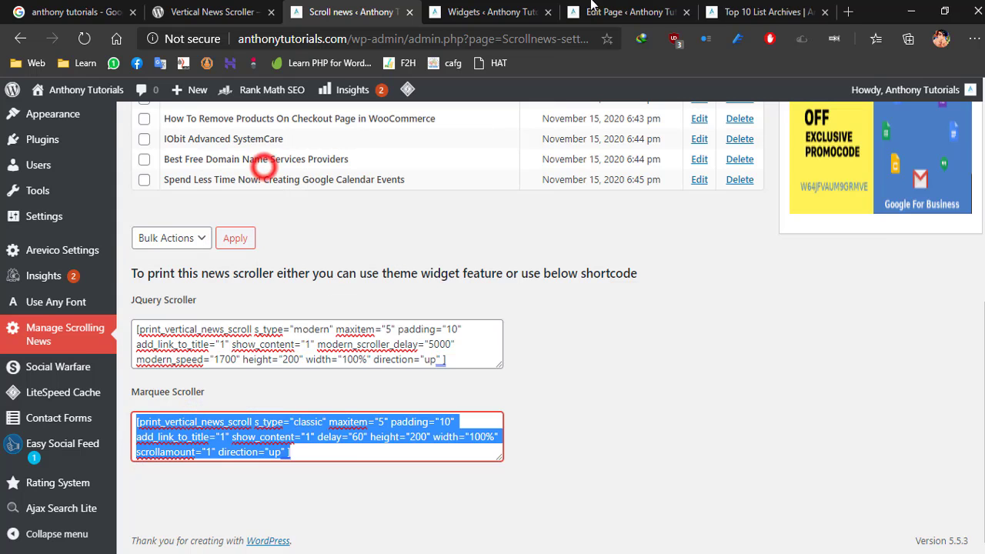
Replace the [front-end-pm] content of Sample Page with the copied Marquee Scroller shortcode and update the page
click(591, 9)
scroll(275, 323, down, 3)
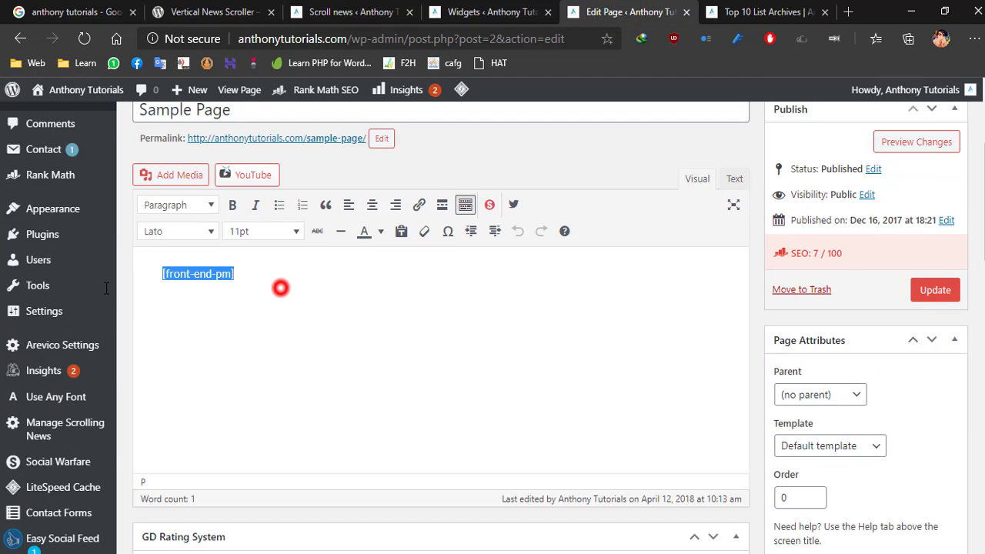
key(ctrl+v)
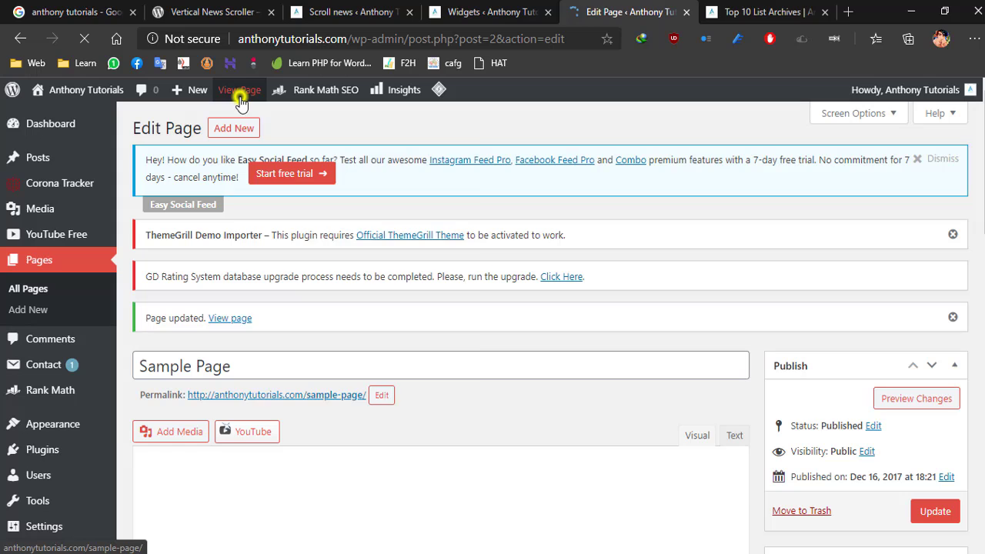
View the live Sample Page in a new browser tab to check the marquee news scroller in its content
right_click(240, 101)
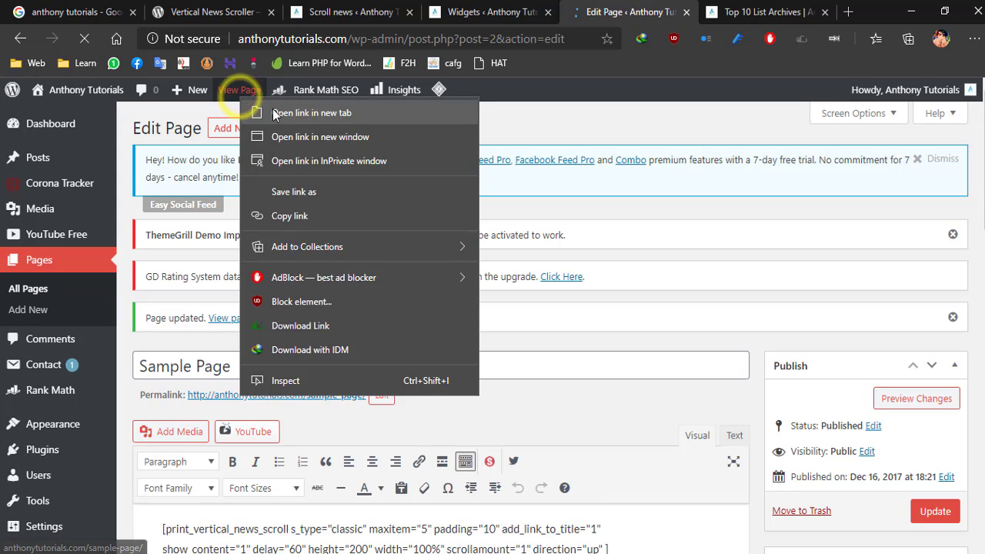
click(272, 109)
click(654, 11)
scroll(8, 327, down, 2)
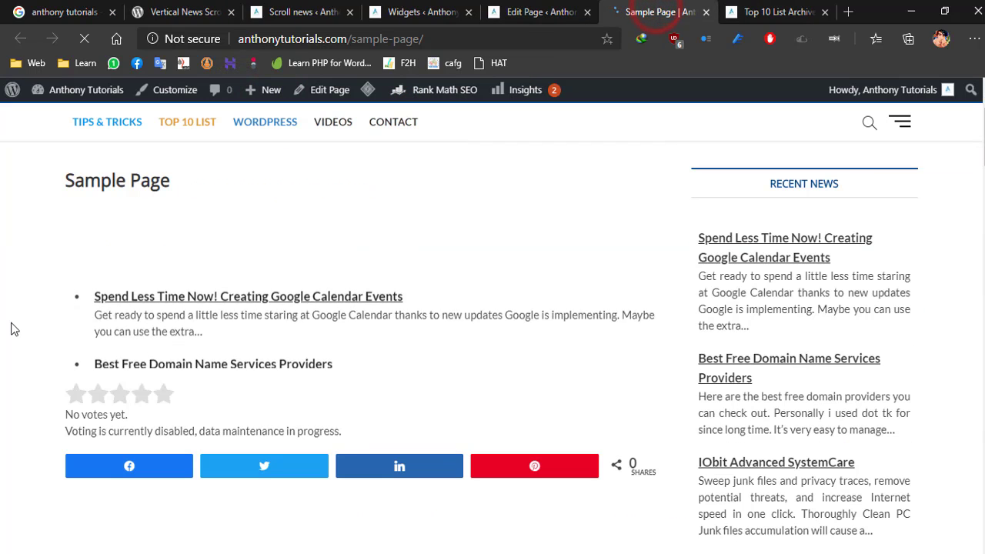